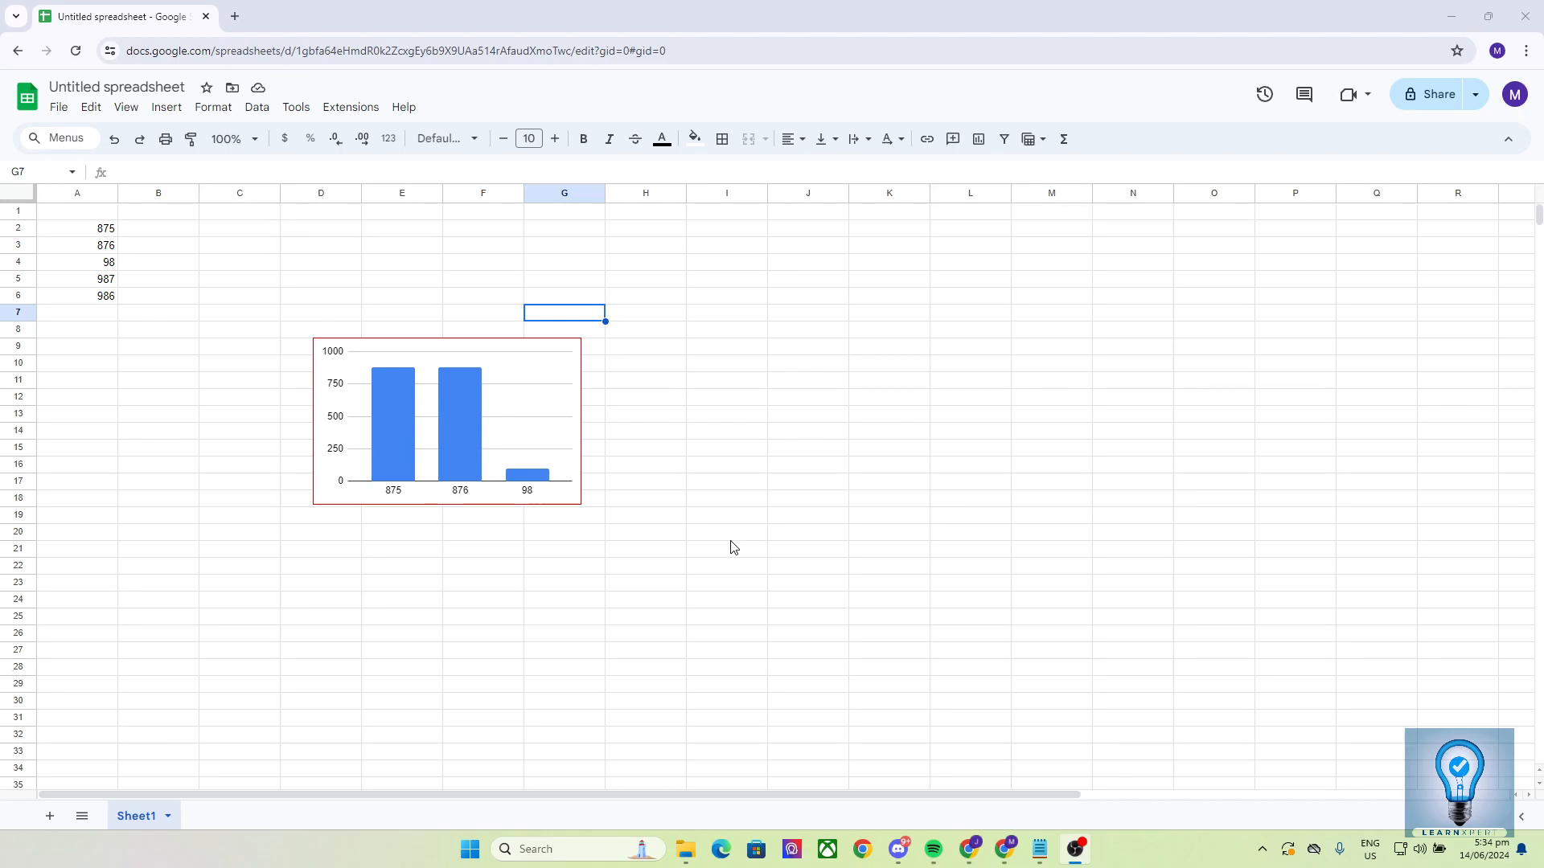
pyautogui.click(448, 519)
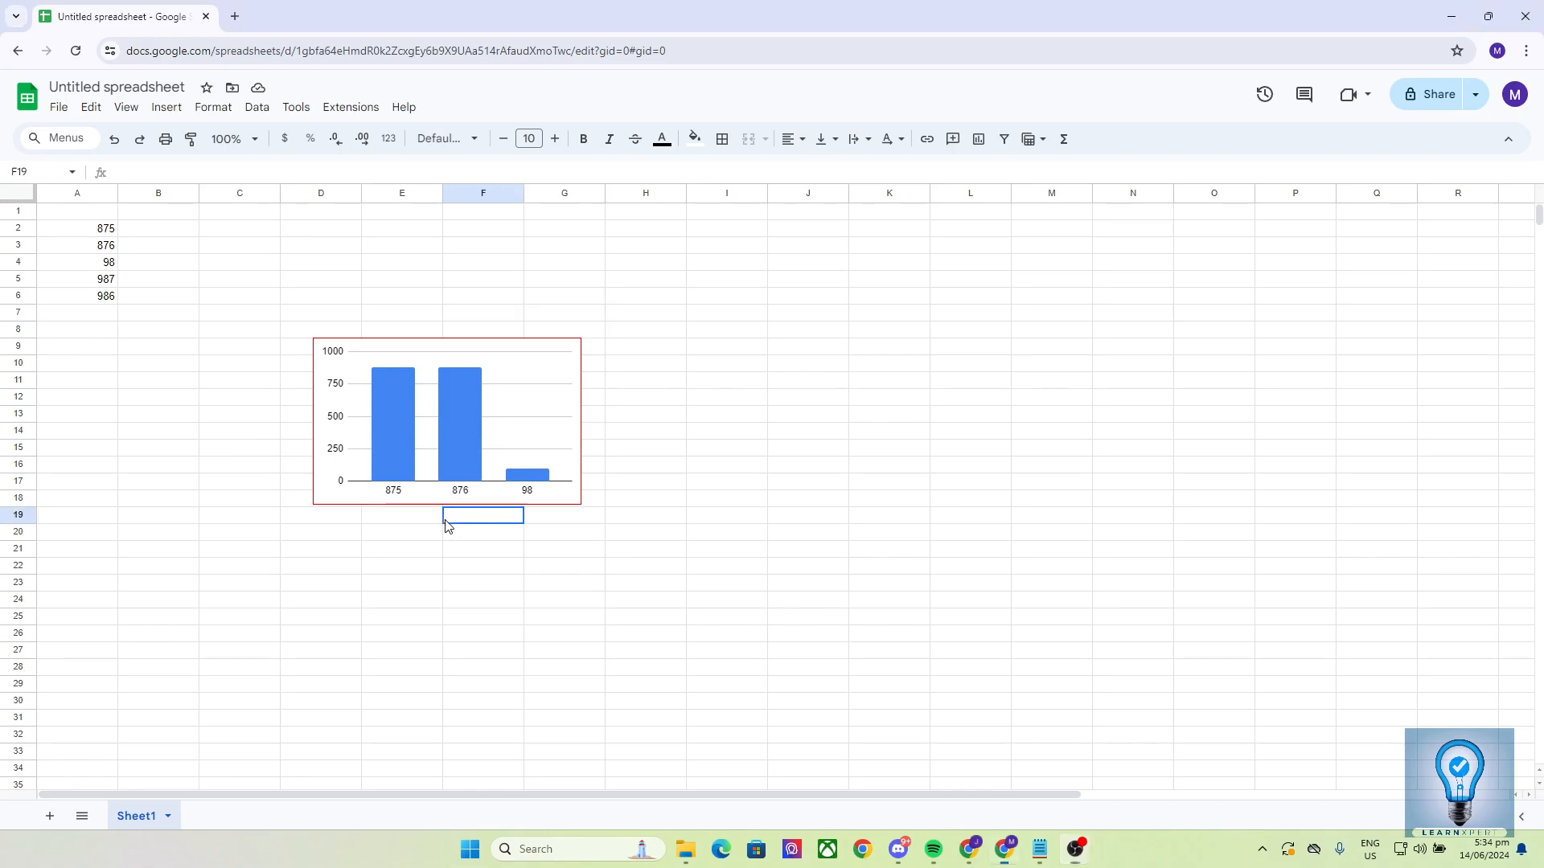
pyautogui.click(422, 519)
pyautogui.click(424, 532)
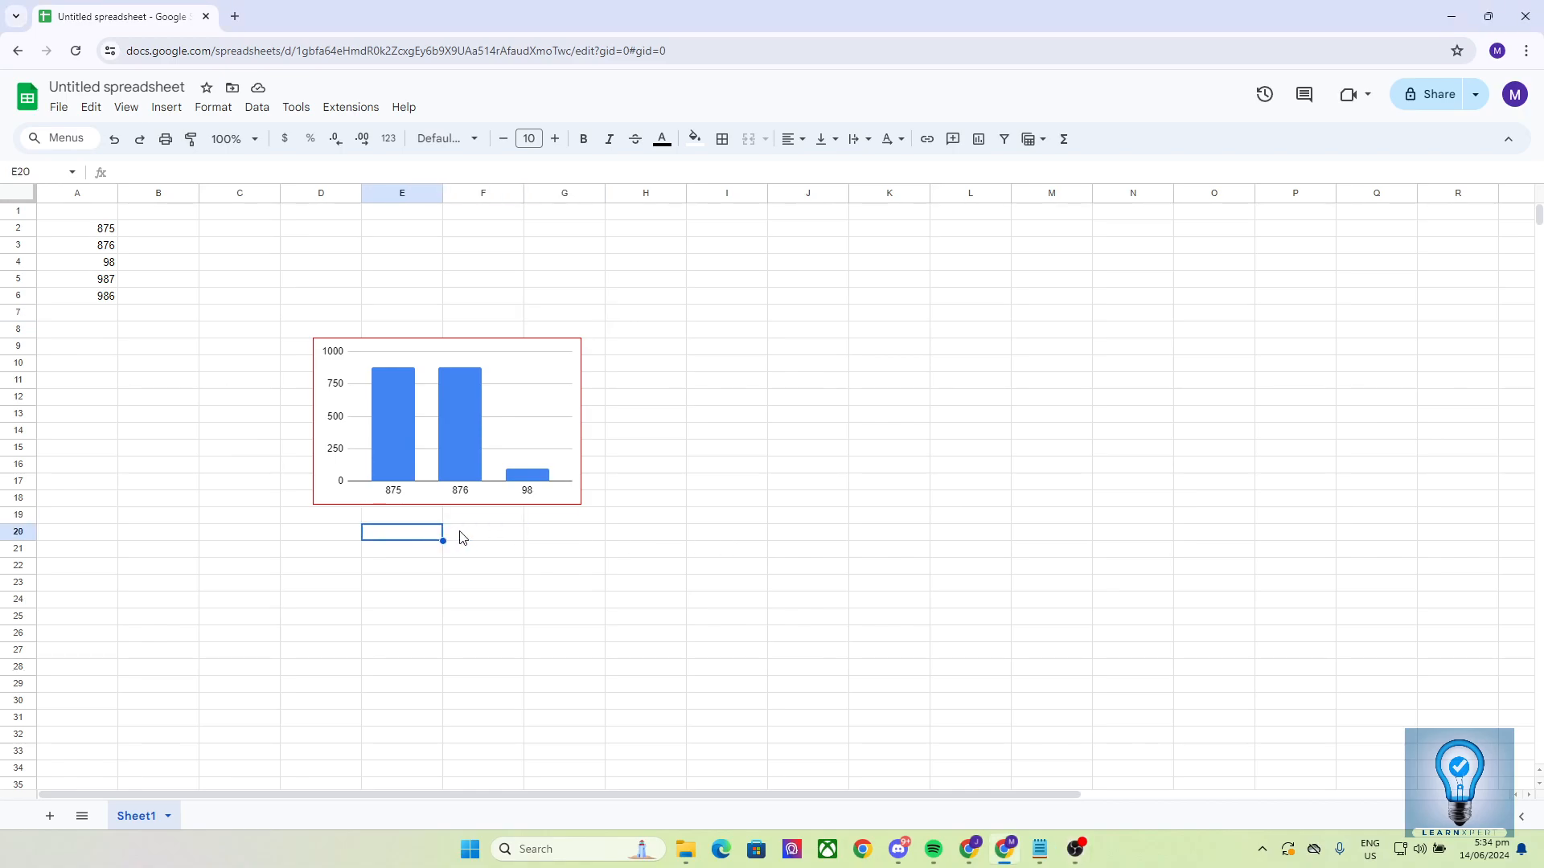
pyautogui.click(448, 536)
pyautogui.click(626, 469)
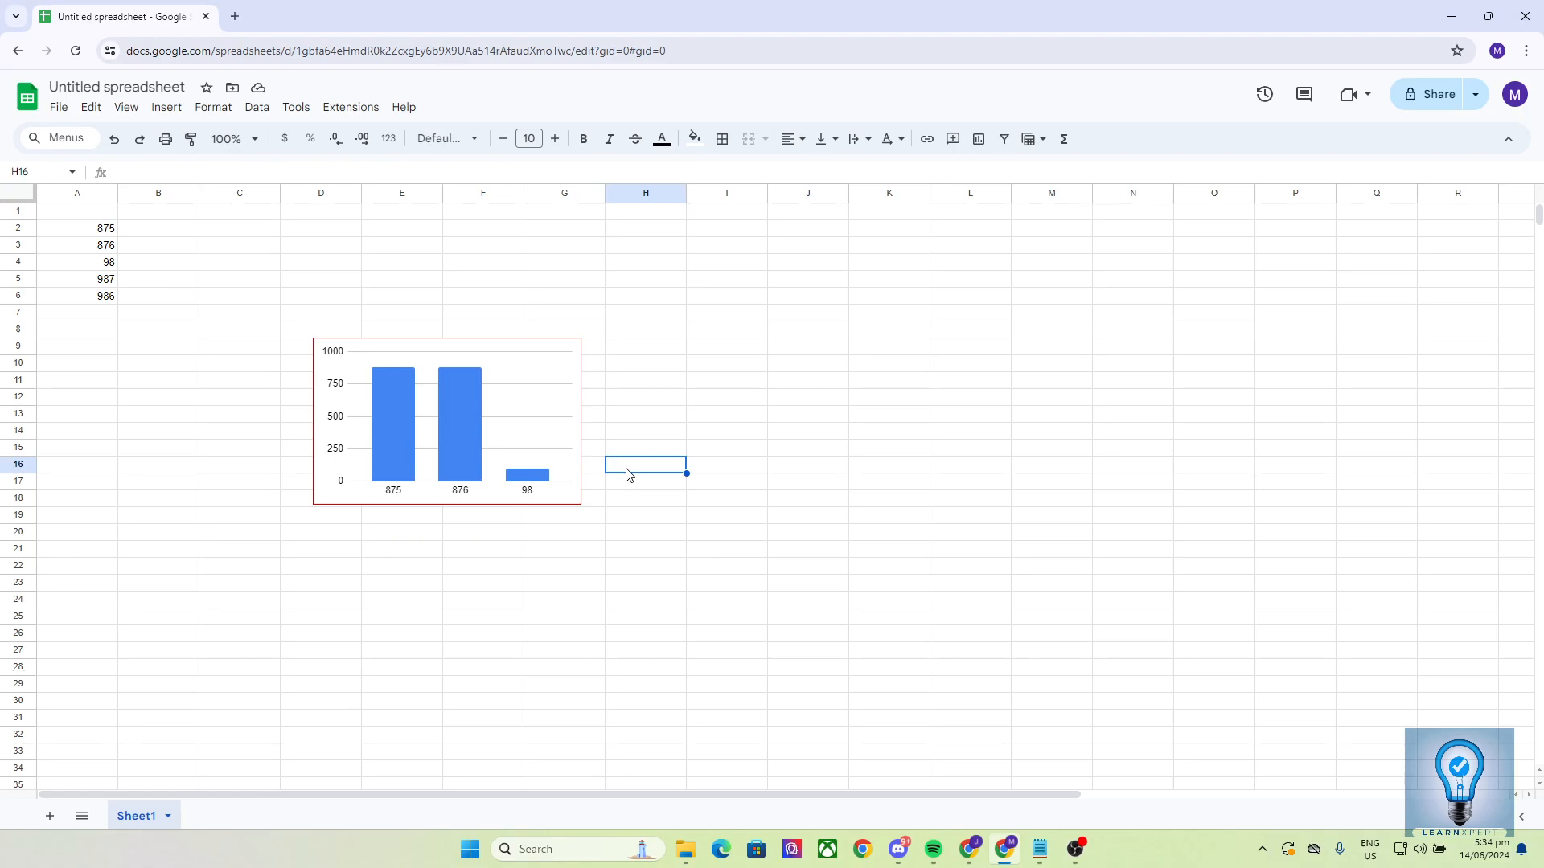
pyautogui.click(629, 451)
pyautogui.click(632, 435)
pyautogui.click(641, 414)
pyautogui.click(639, 397)
pyautogui.click(639, 383)
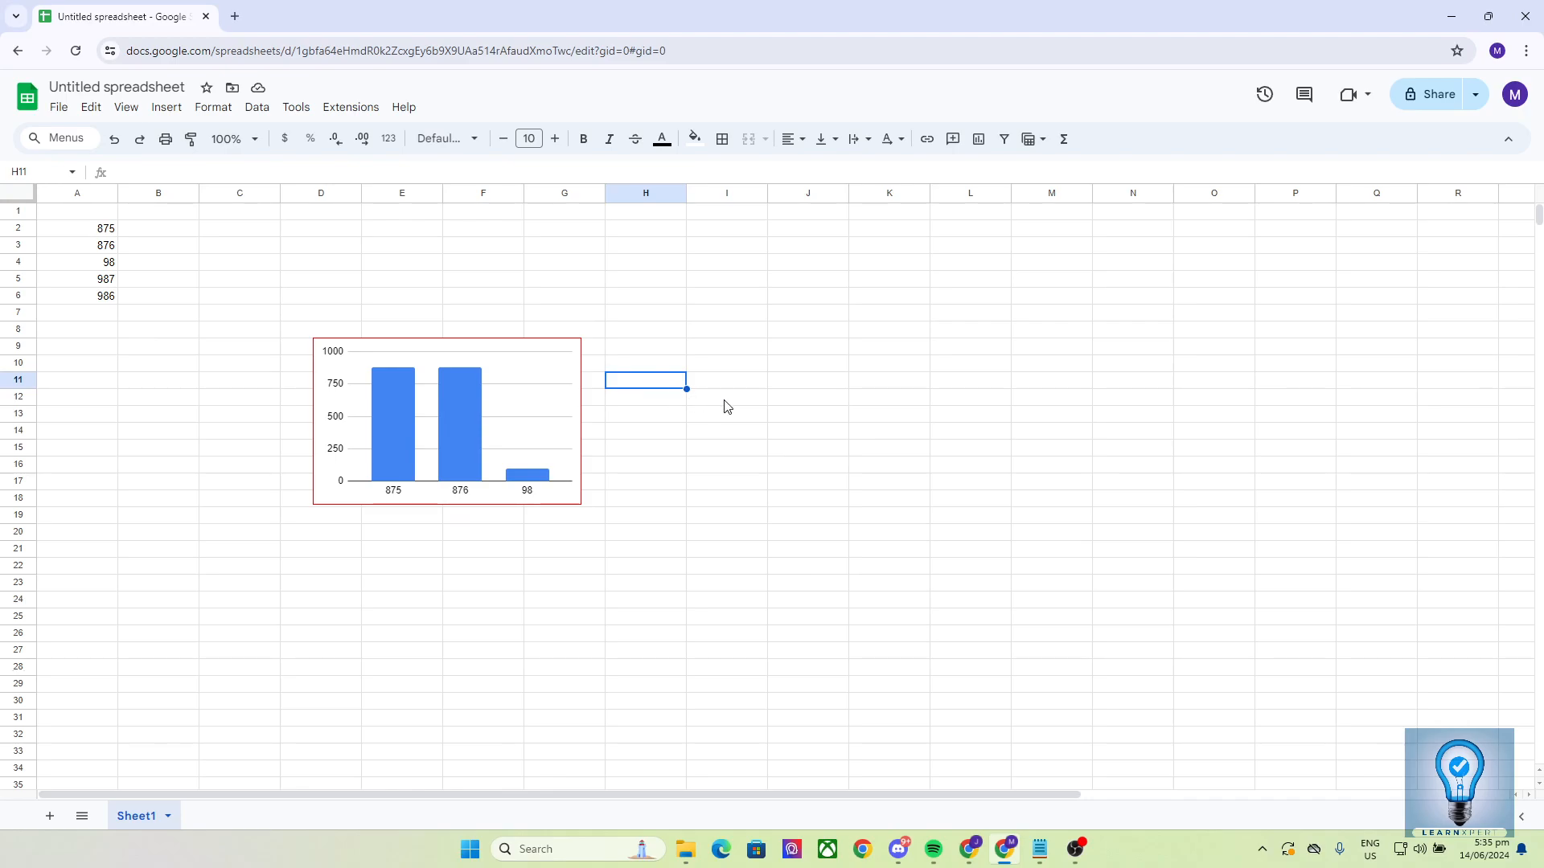
pyautogui.click(648, 368)
pyautogui.click(352, 370)
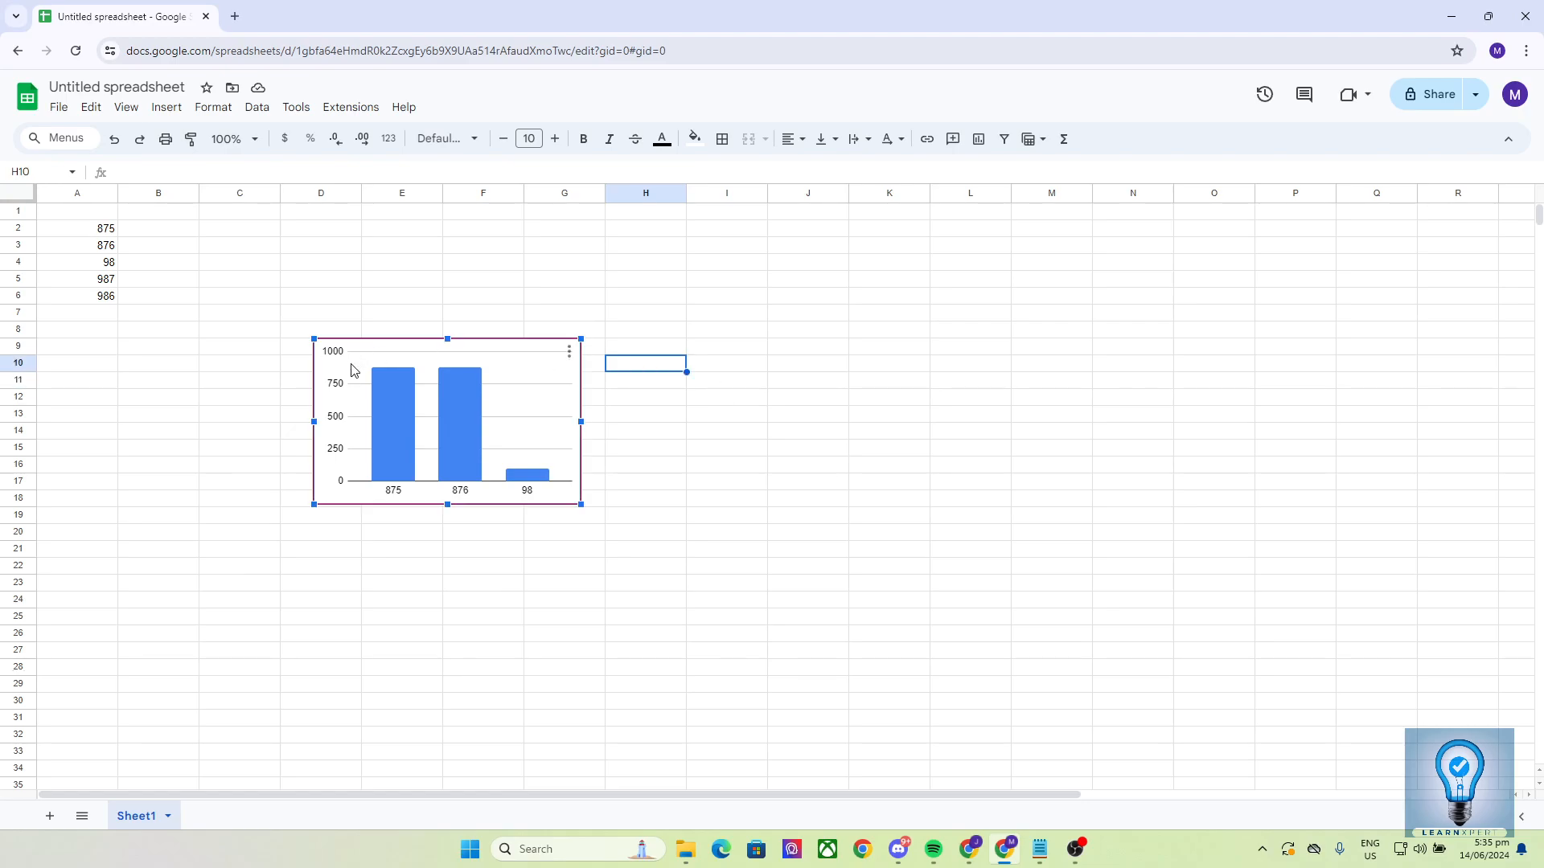
pyautogui.click(656, 402)
pyautogui.click(628, 381)
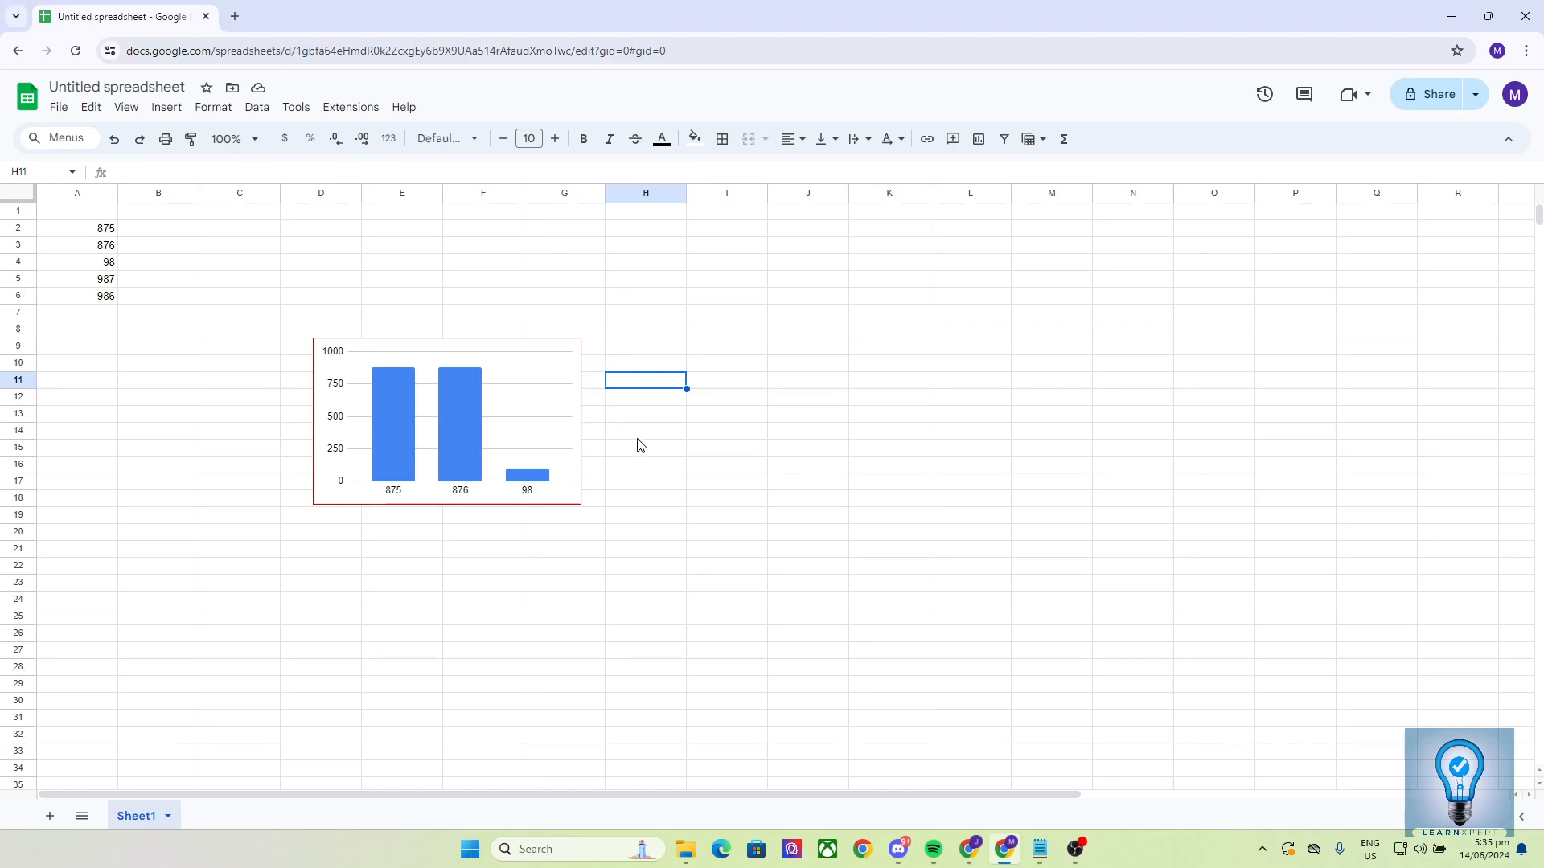
pyautogui.click(644, 372)
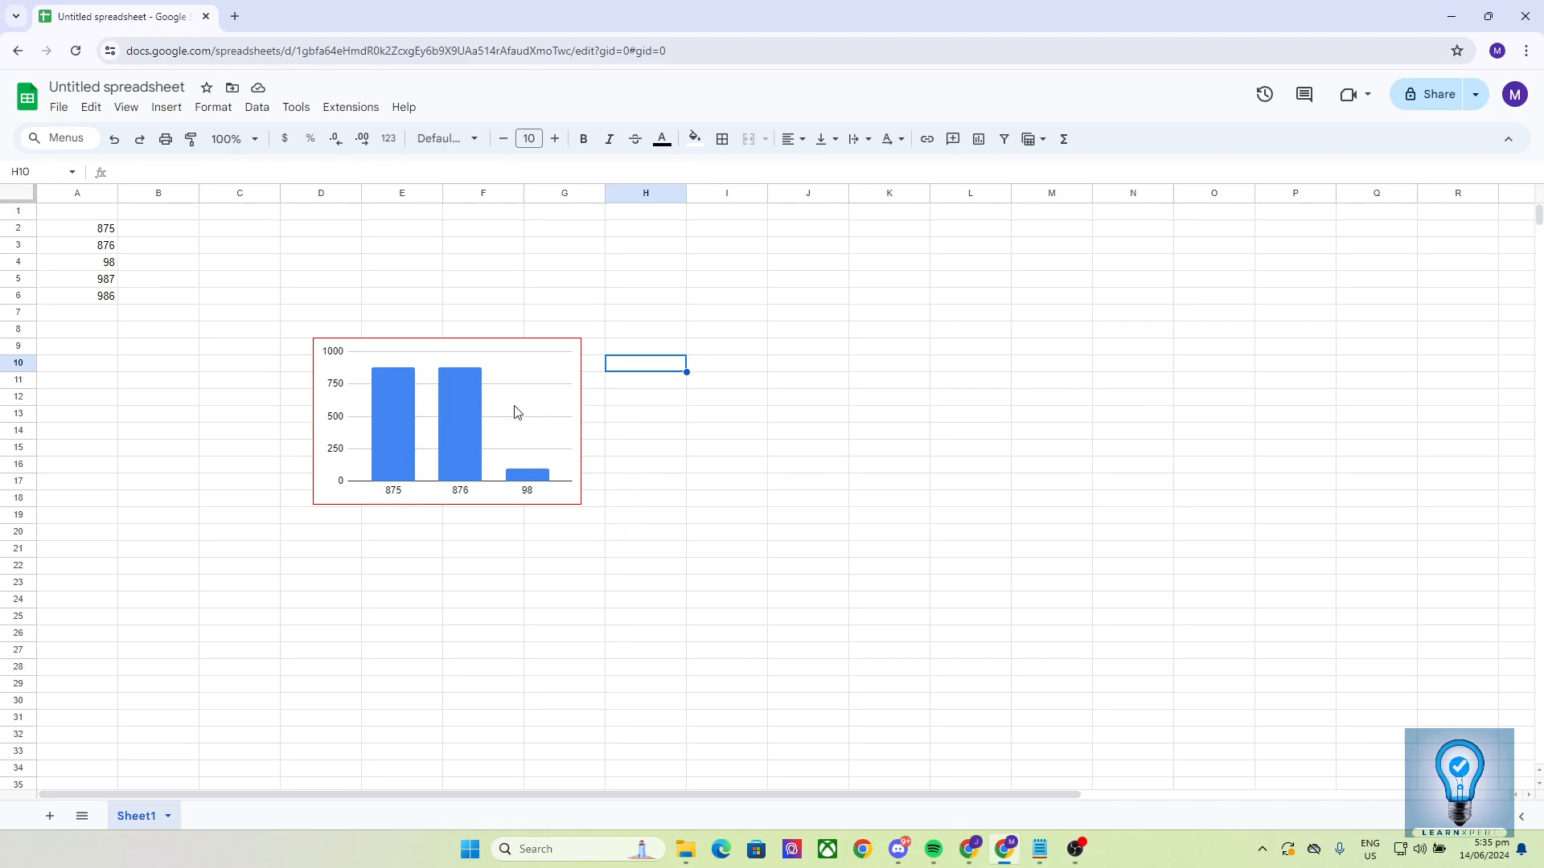
pyautogui.click(517, 378)
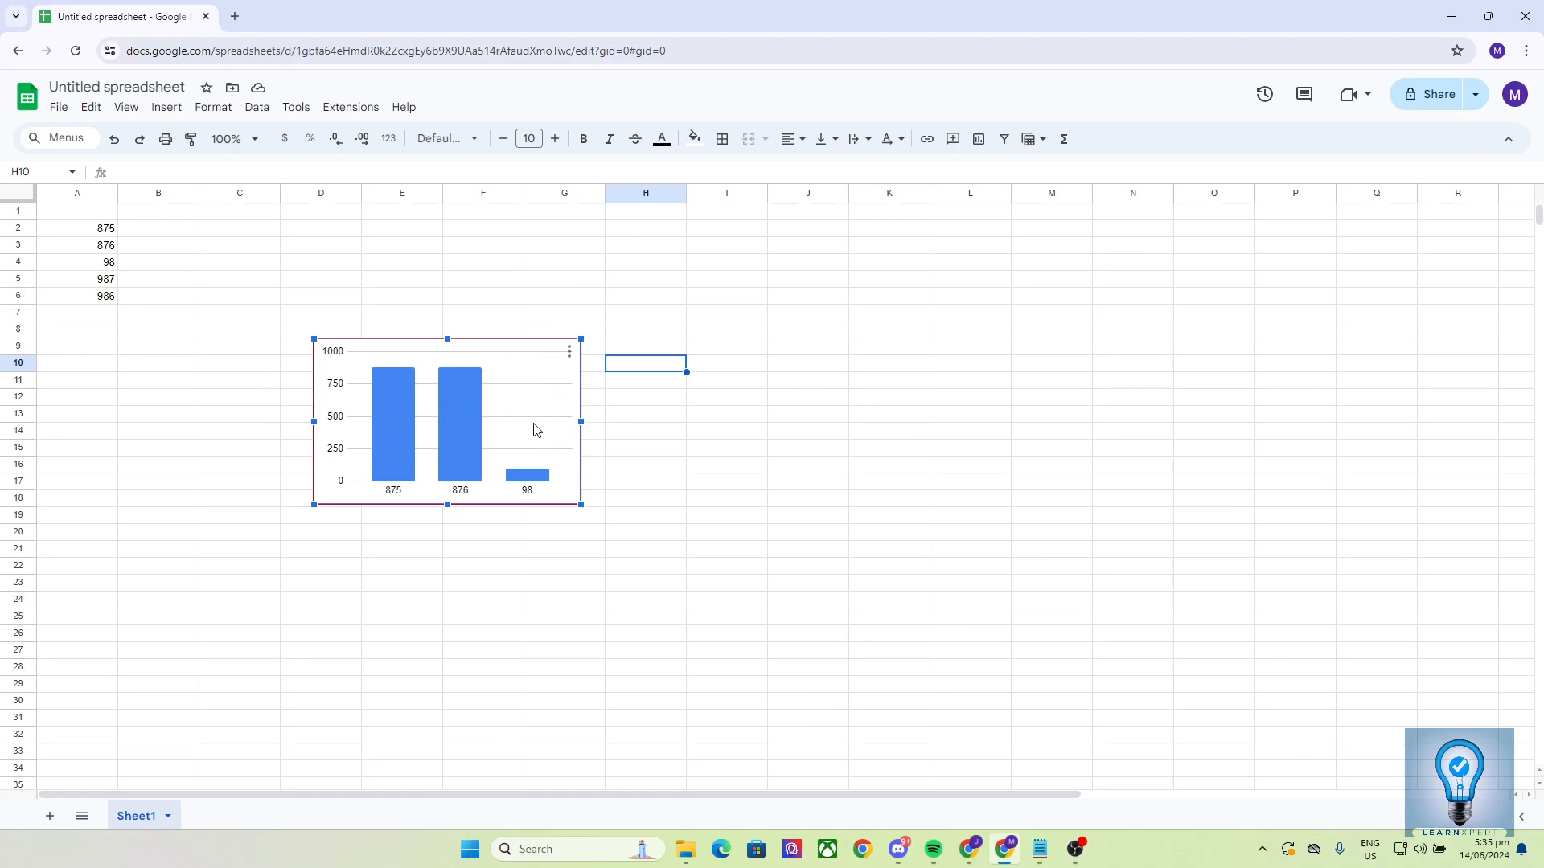
# Examine the source values in cells A2 to A6 against the column chart
pyautogui.click(83, 230)
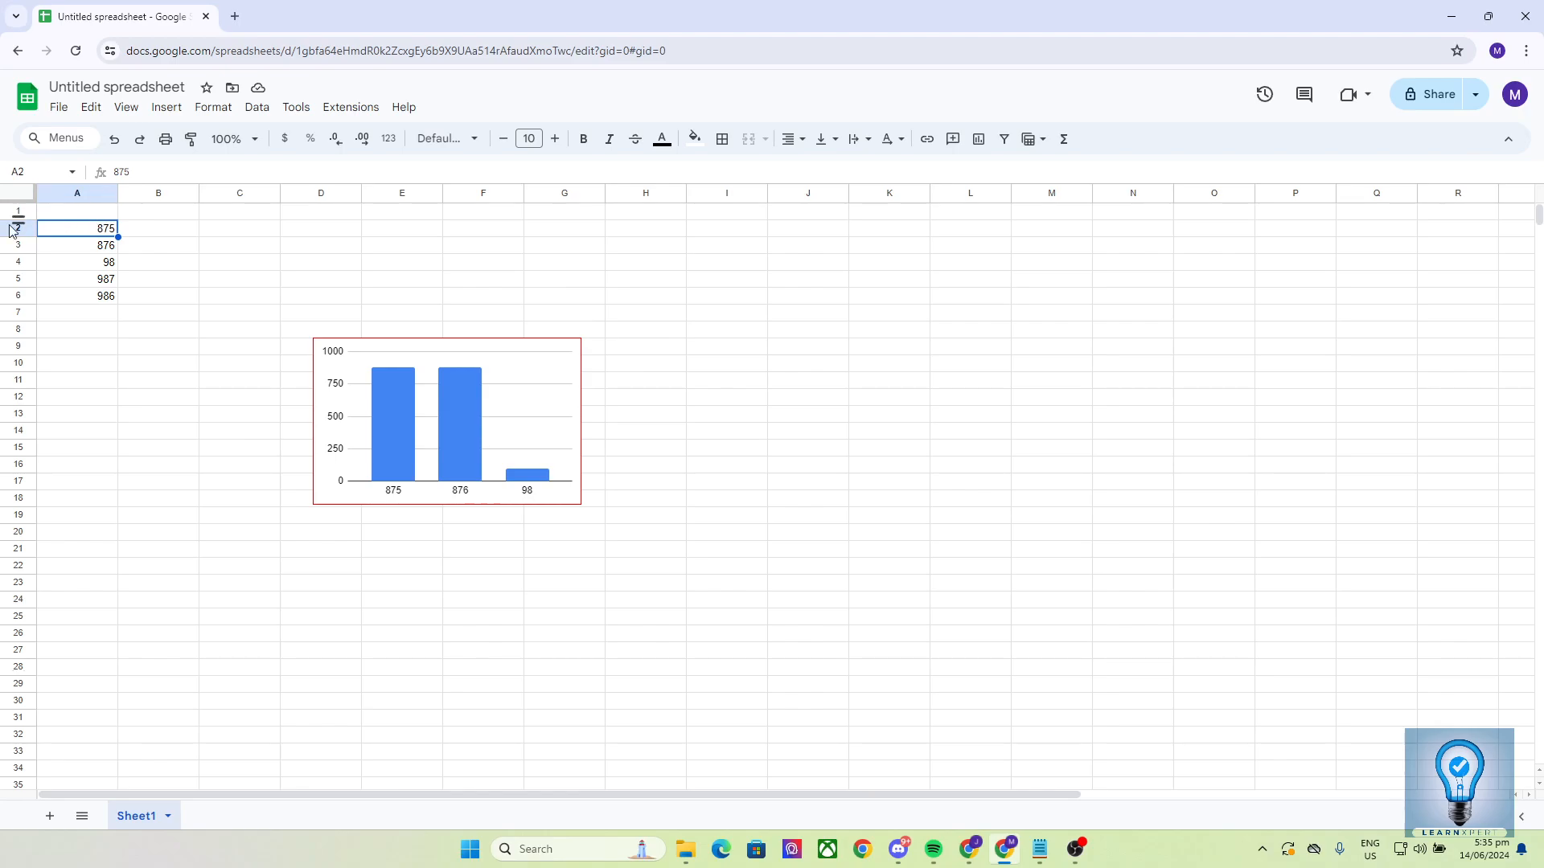
pyautogui.click(78, 295)
pyautogui.click(83, 281)
pyautogui.click(88, 263)
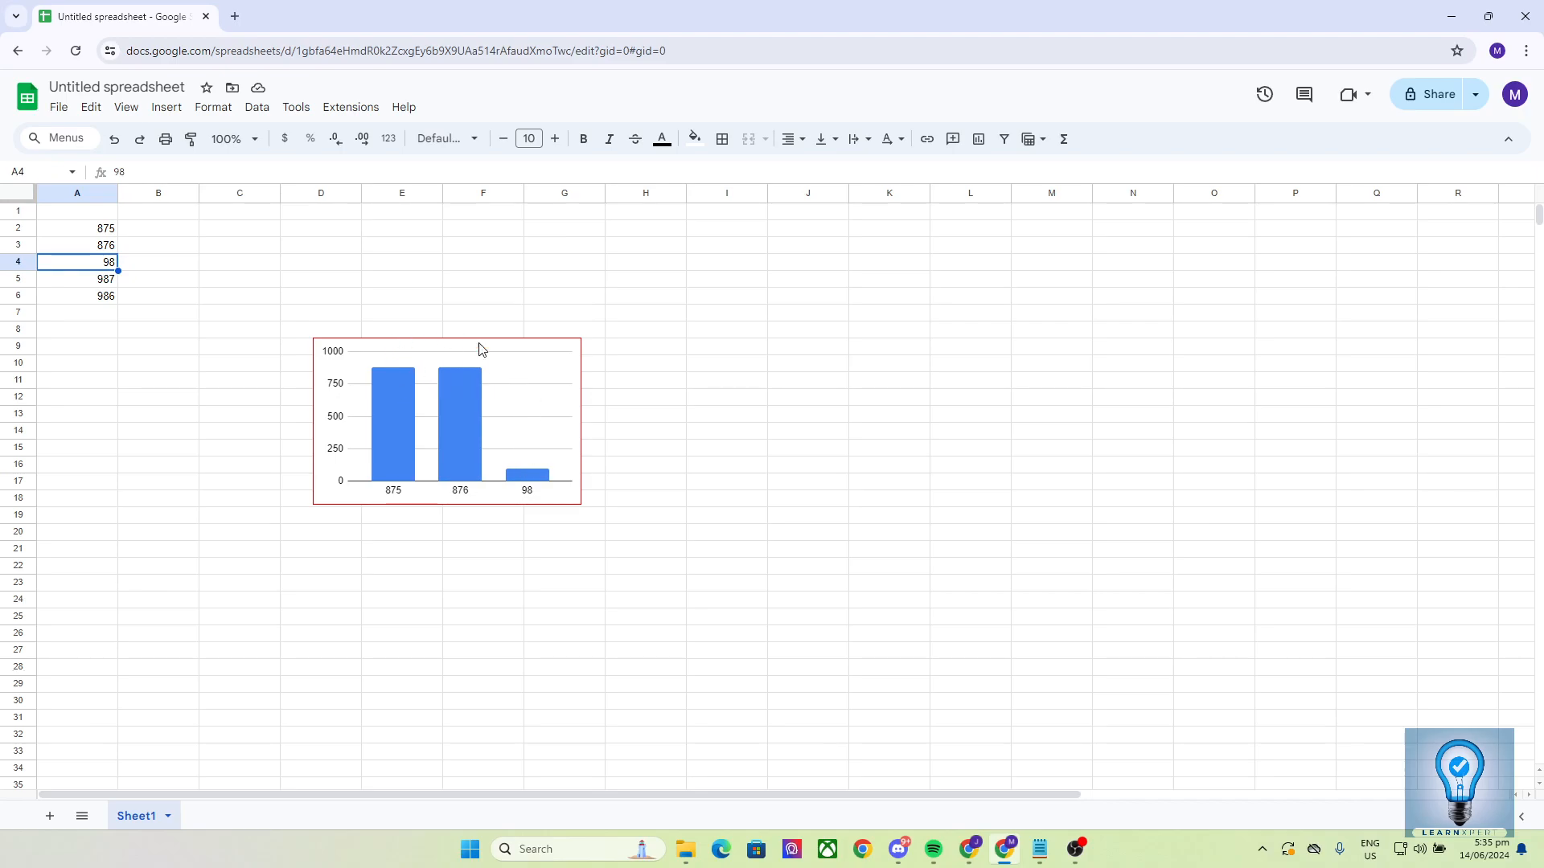
pyautogui.click(68, 232)
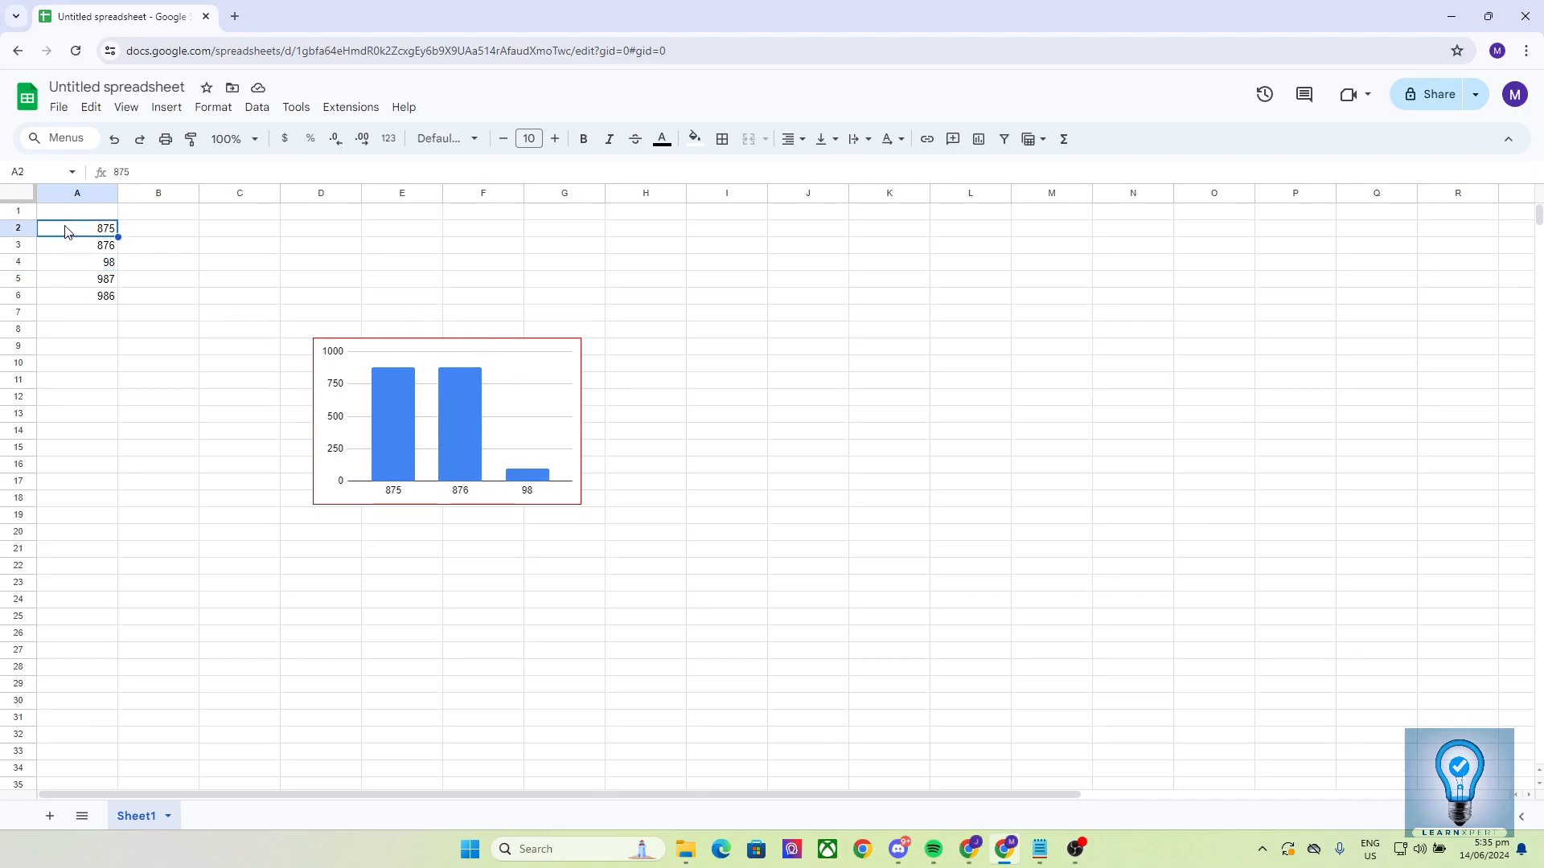
pyautogui.click(63, 266)
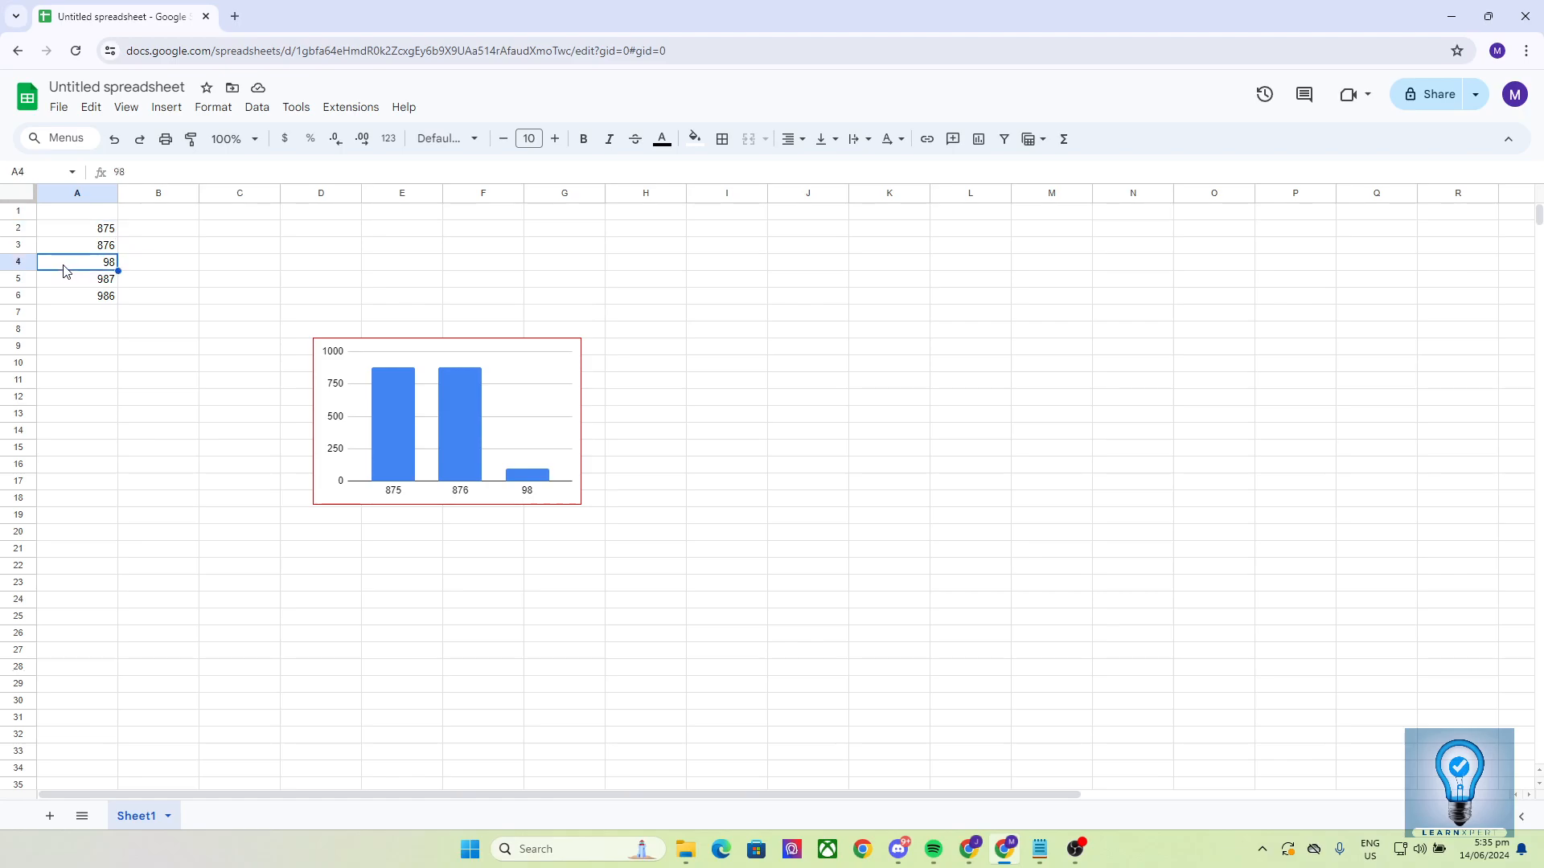
pyautogui.click(171, 291)
pyautogui.click(162, 268)
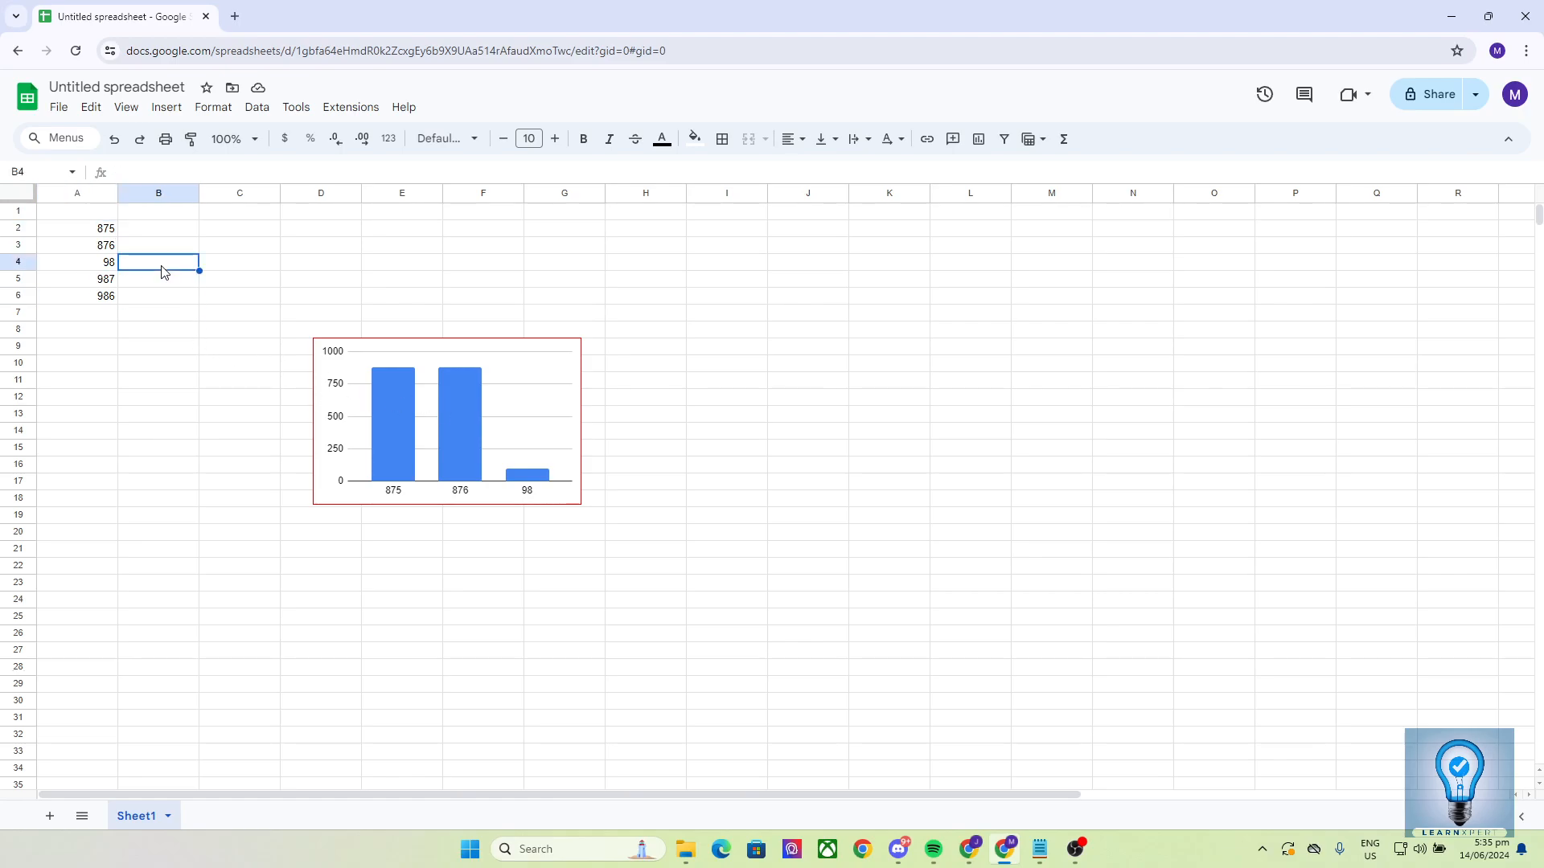
pyautogui.click(276, 269)
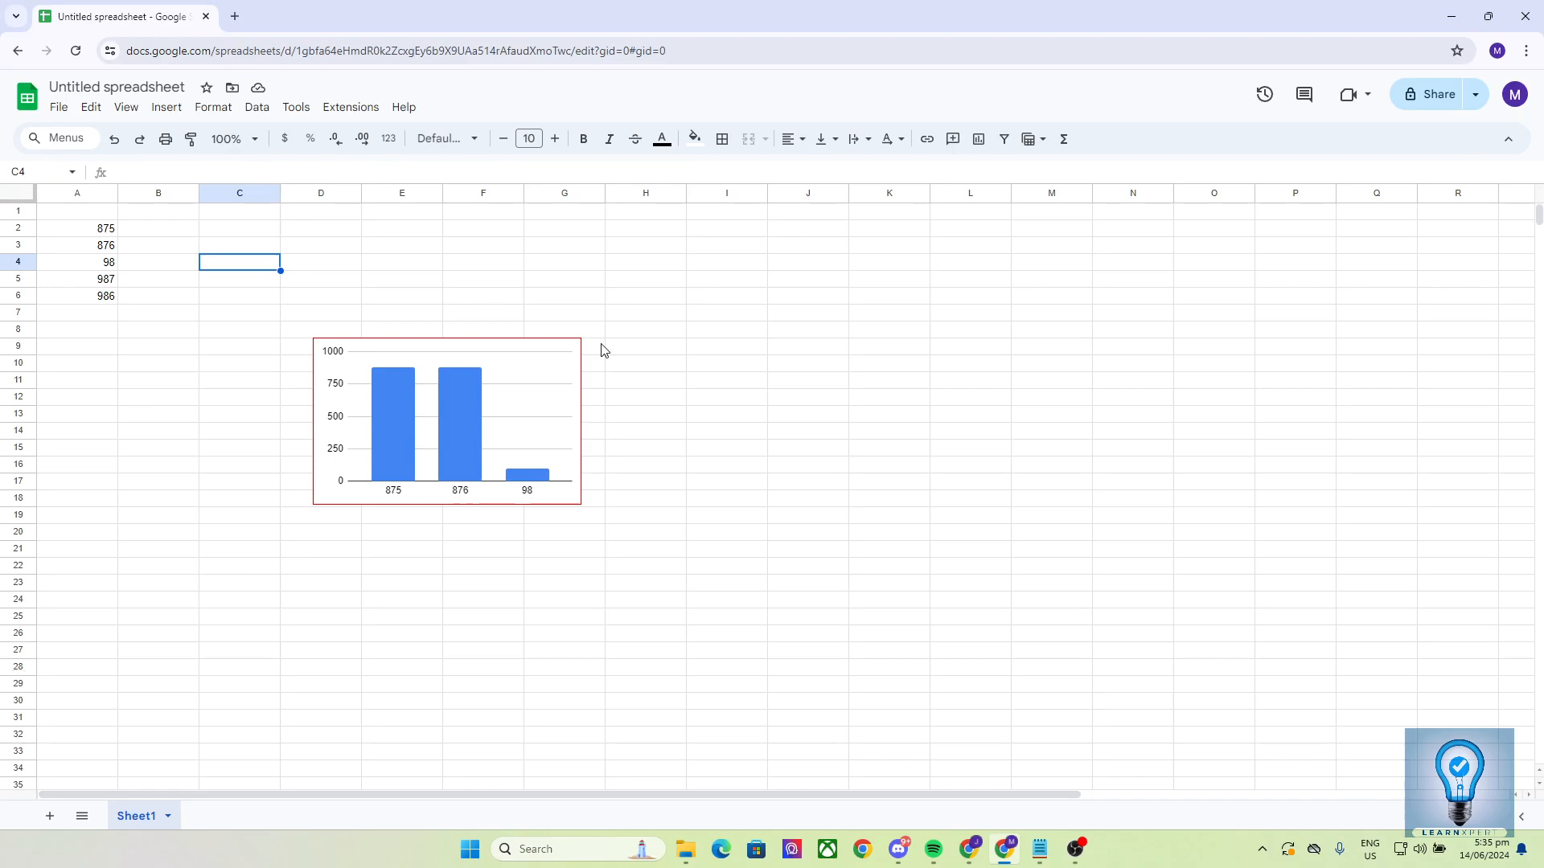
# Make the column chart taller and reposition it to span about columns D to G and rows 8 to 22
pyautogui.click(515, 379)
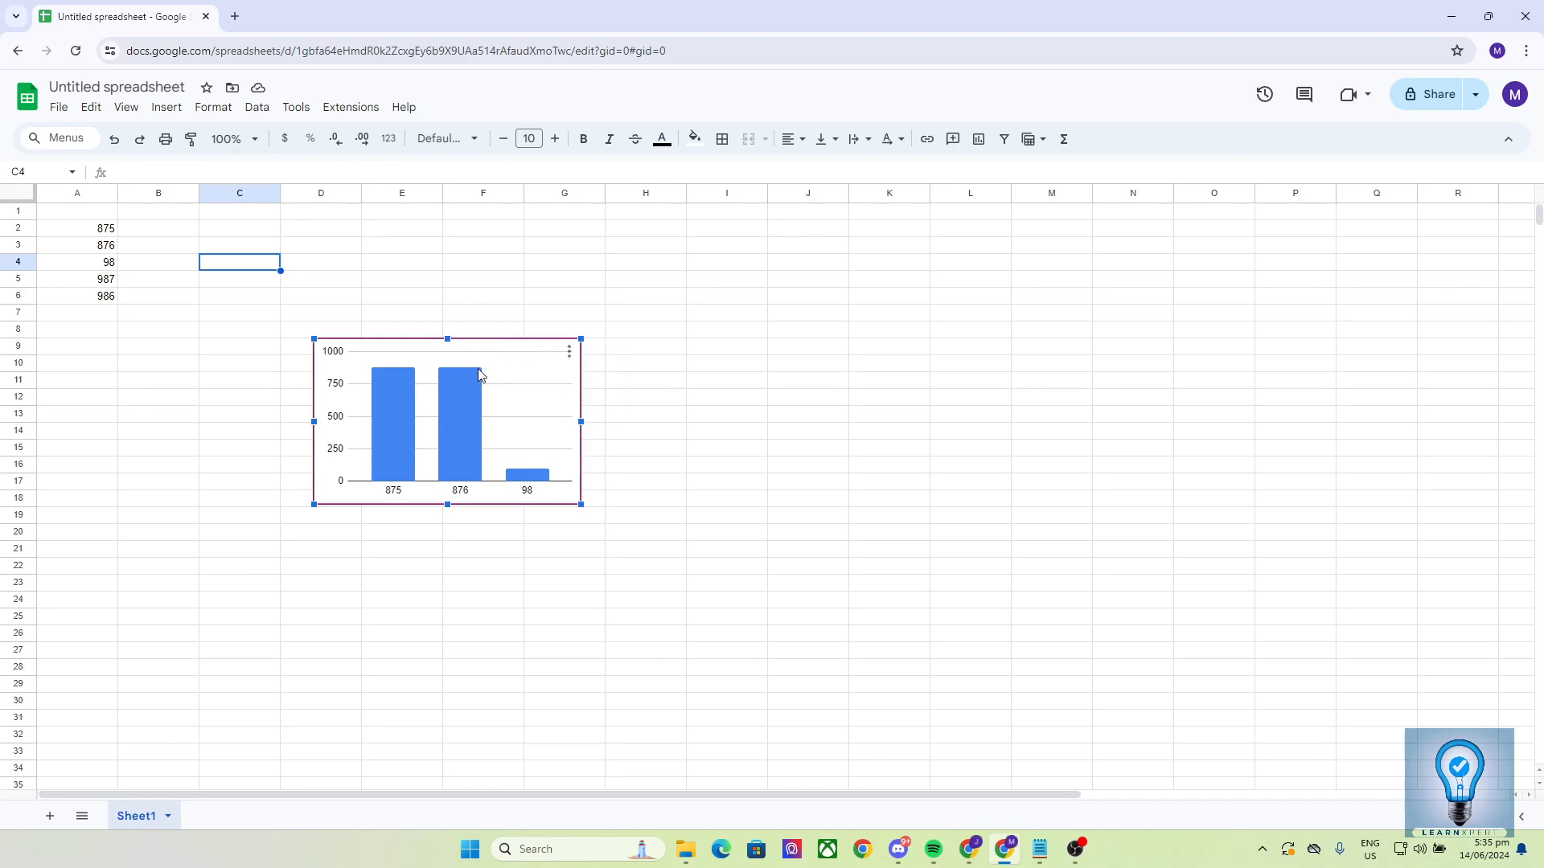
pyautogui.moveTo(481, 378); pyautogui.dragTo(515, 401)
pyautogui.moveTo(614, 361); pyautogui.dragTo(727, 293)
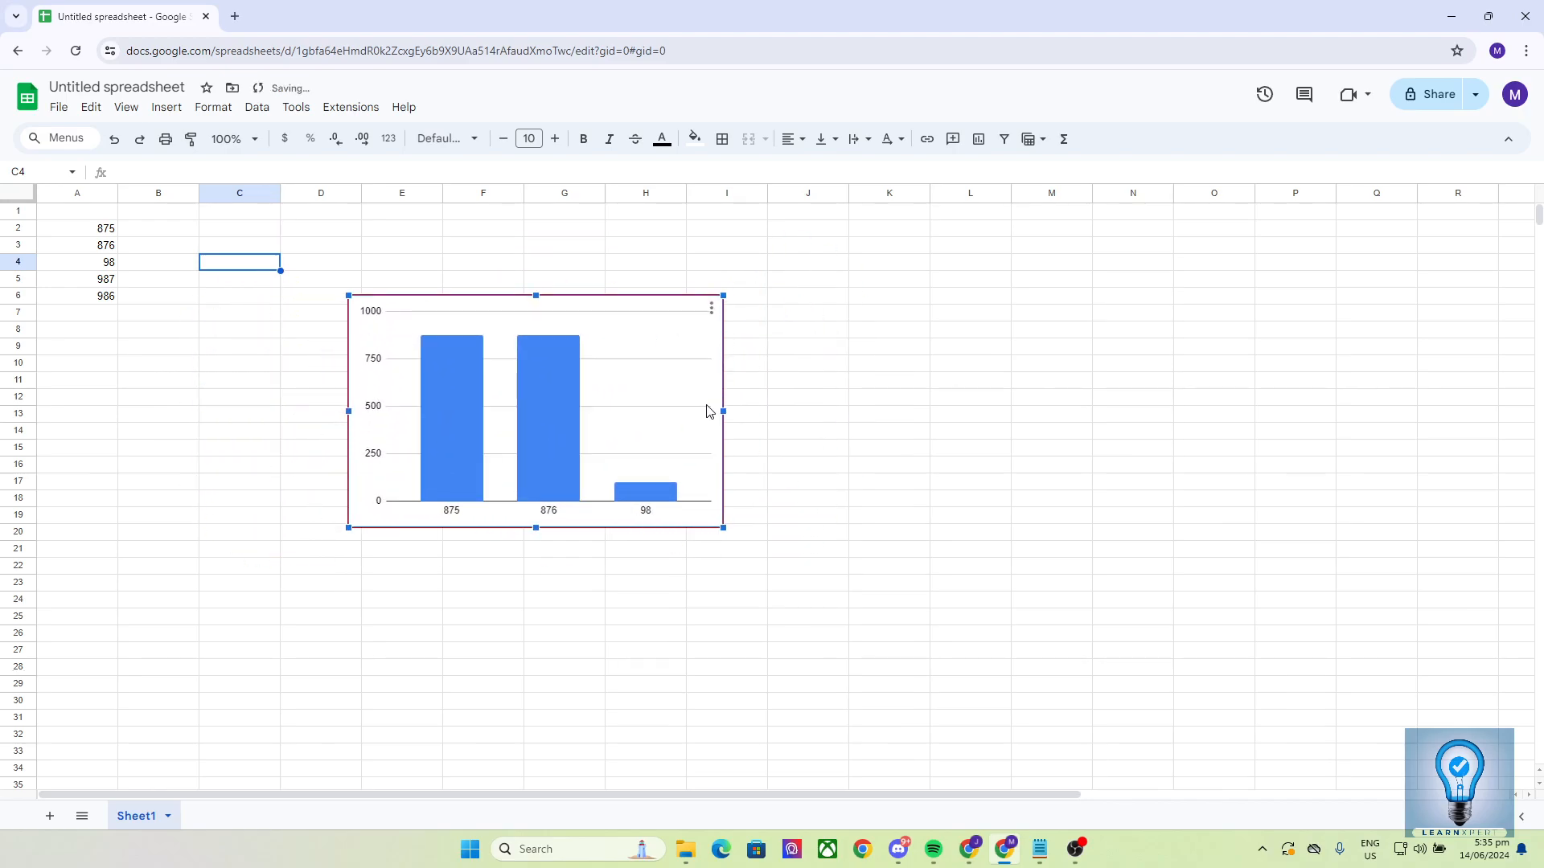
pyautogui.moveTo(727, 413); pyautogui.dragTo(619, 410)
pyautogui.moveTo(534, 338)
pyautogui.mouseDown()
pyautogui.moveTo(513, 330)
pyautogui.moveTo(510, 348)
pyautogui.mouseUp()
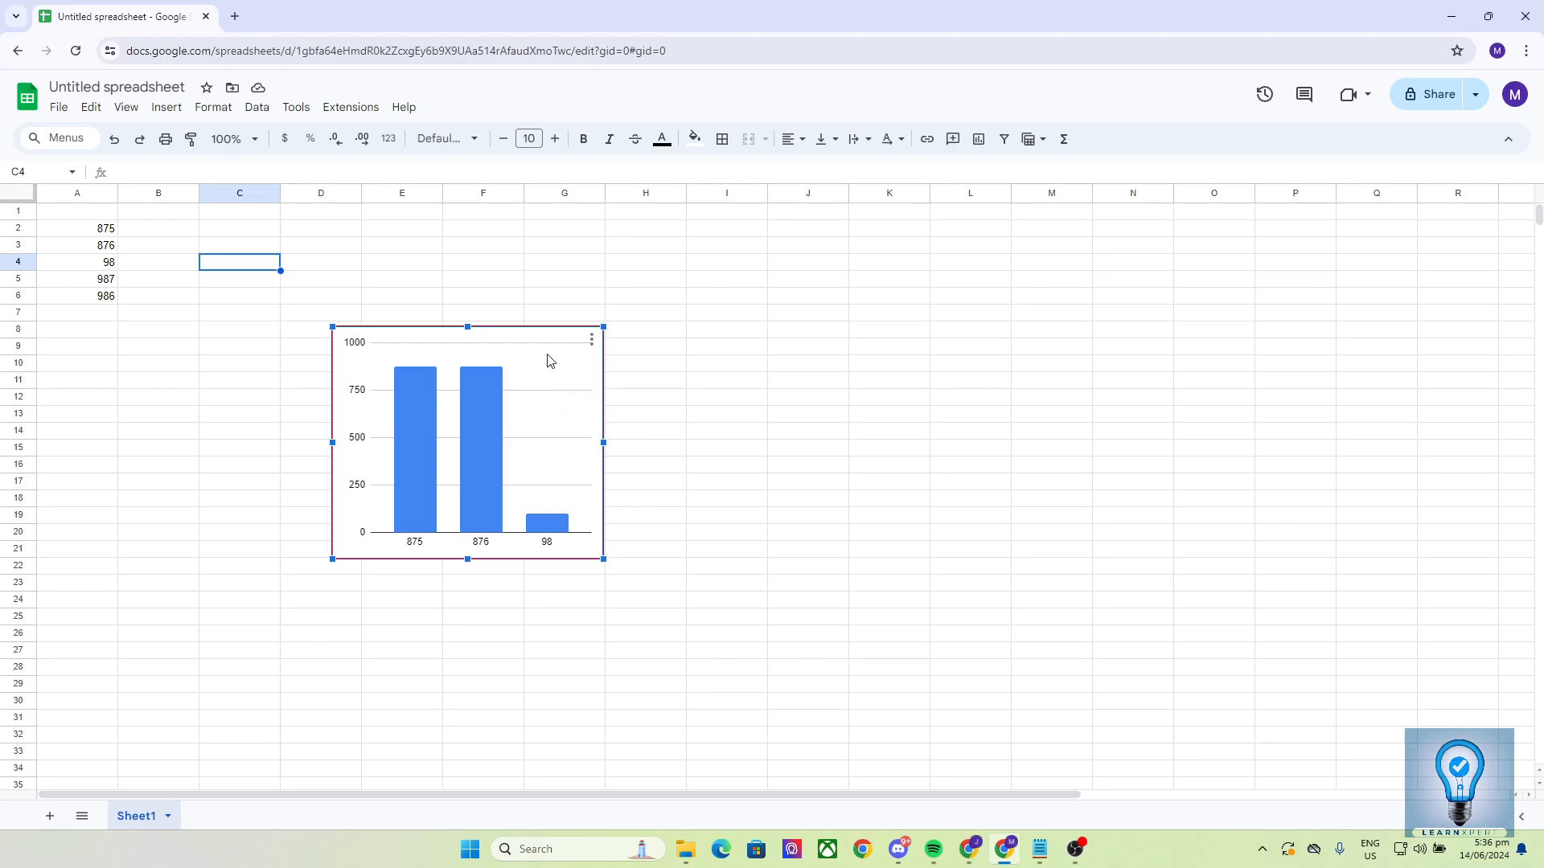
# Open the column chart for editing and show the customization options for its series
pyautogui.click(592, 339)
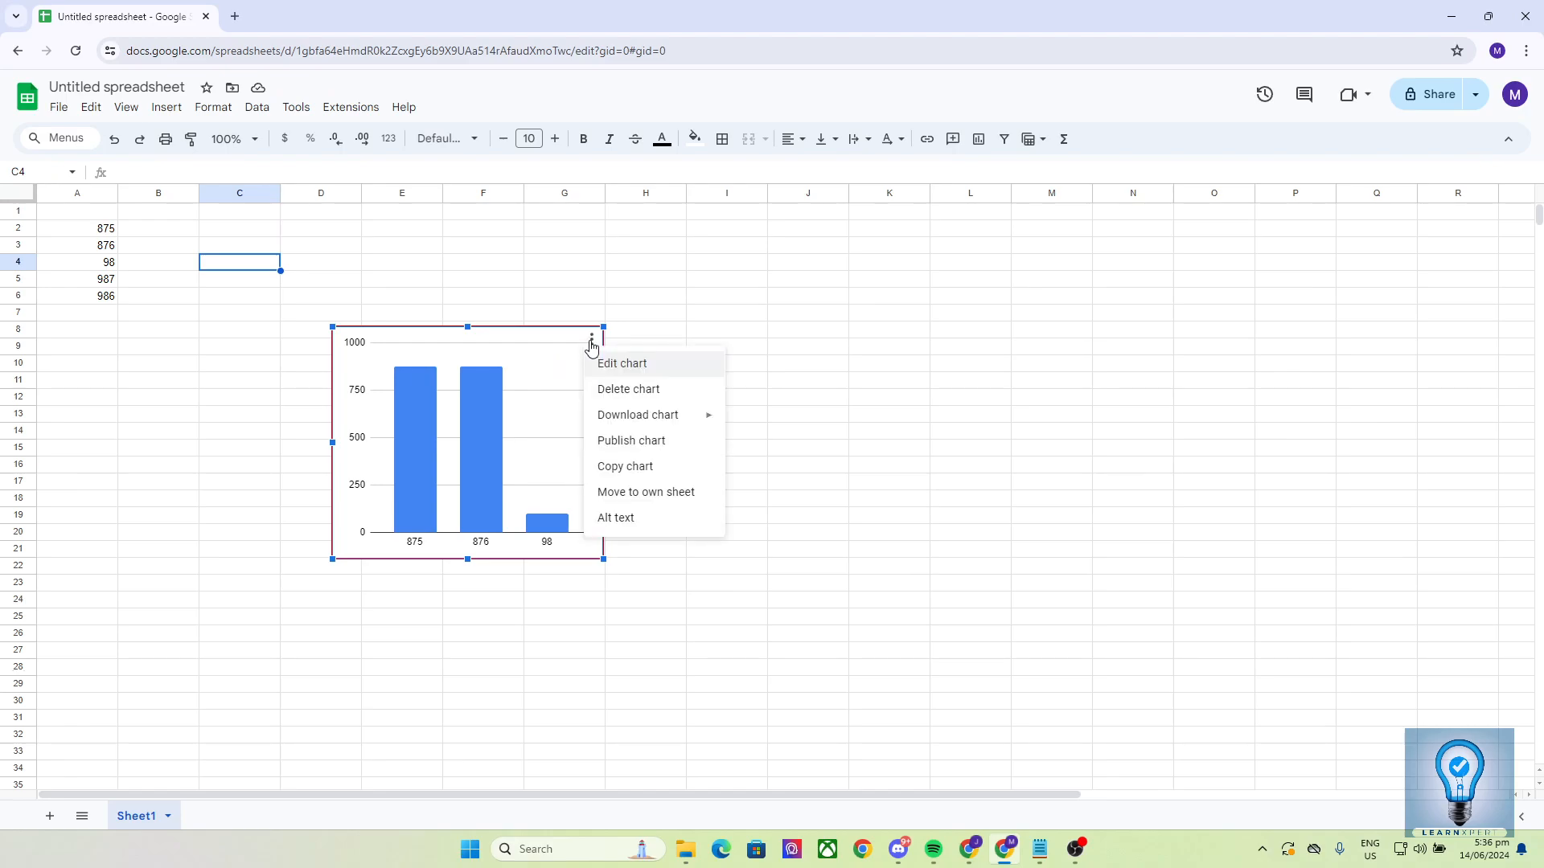
pyautogui.click(645, 369)
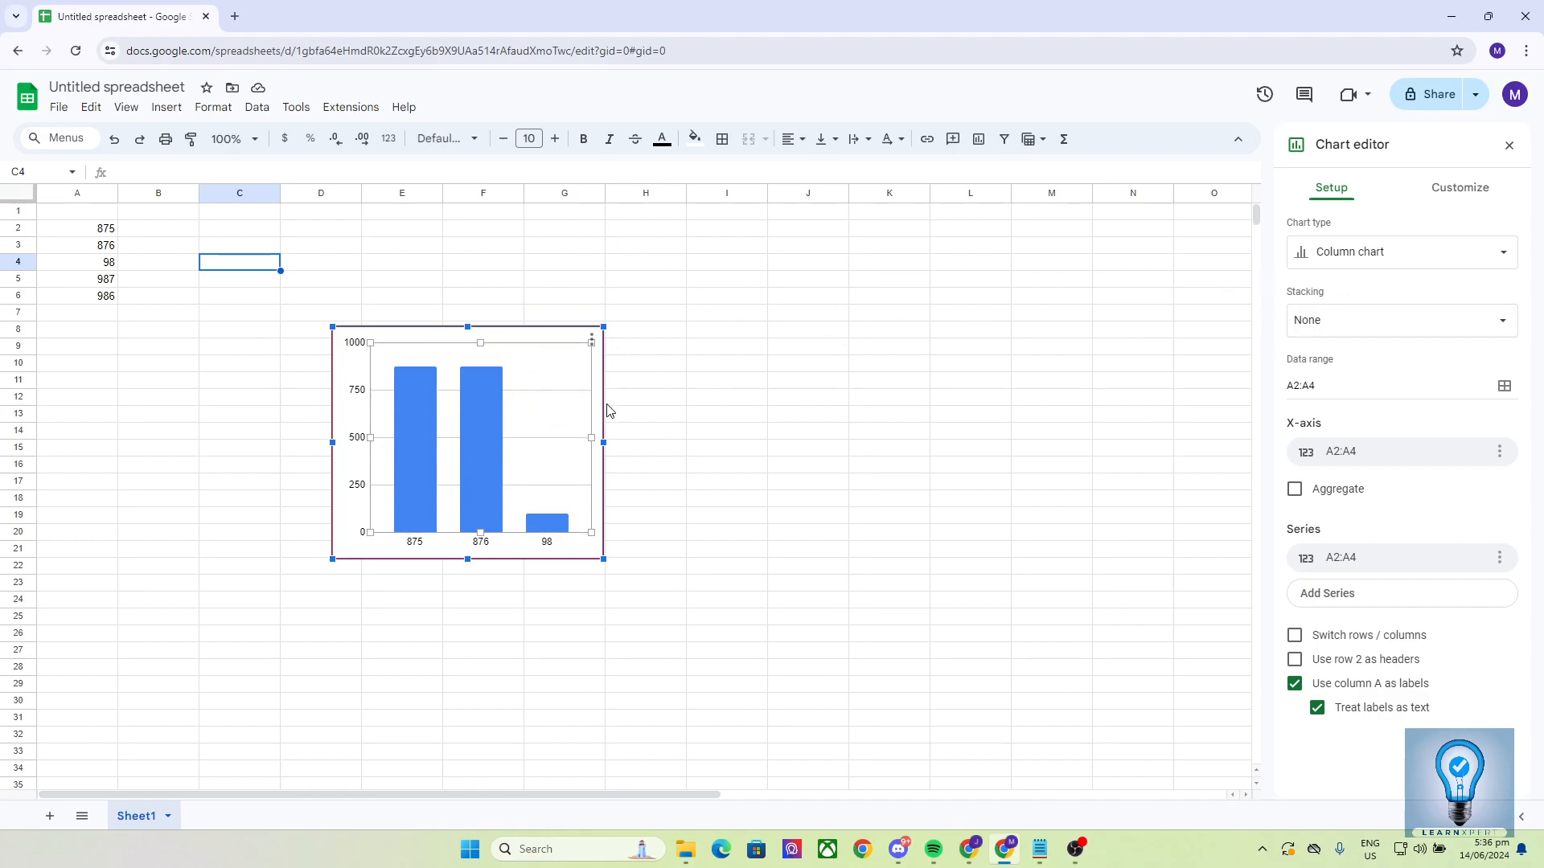
pyautogui.click(1462, 189)
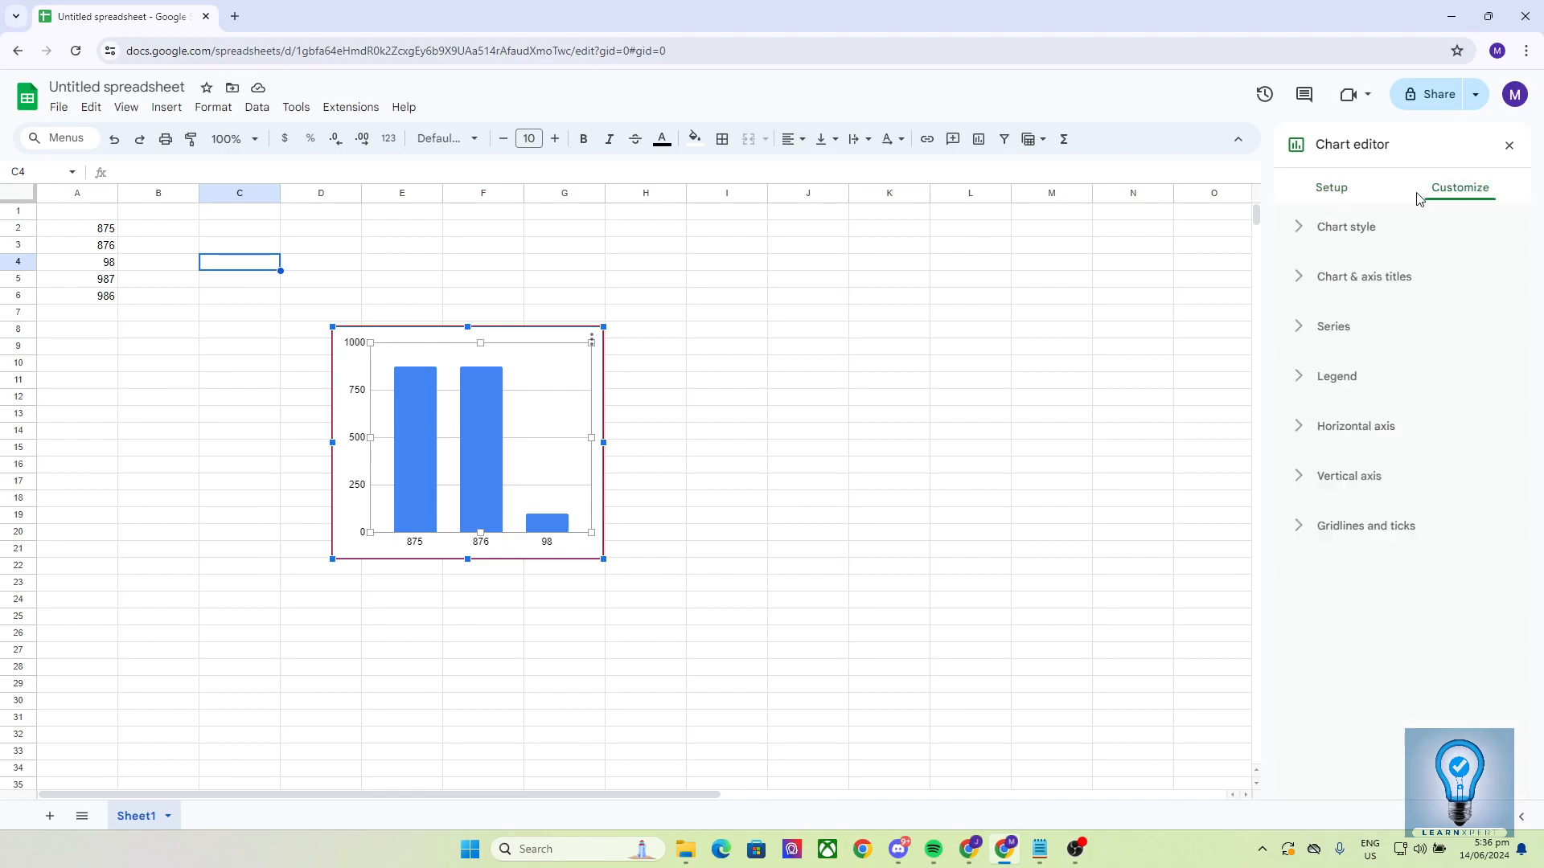
pyautogui.click(1307, 386)
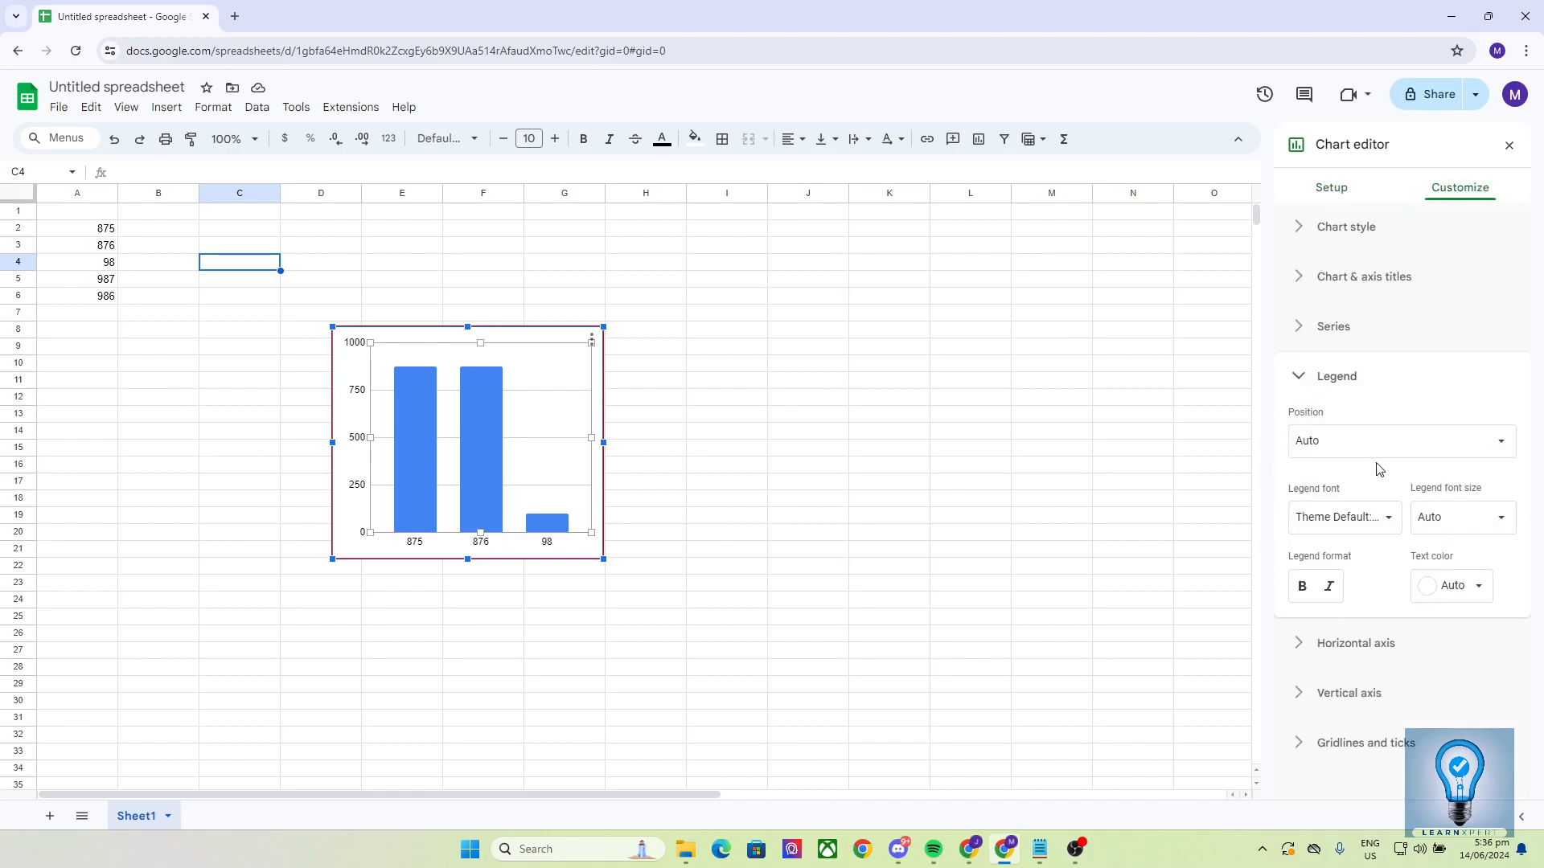
pyautogui.click(1325, 384)
pyautogui.click(1332, 326)
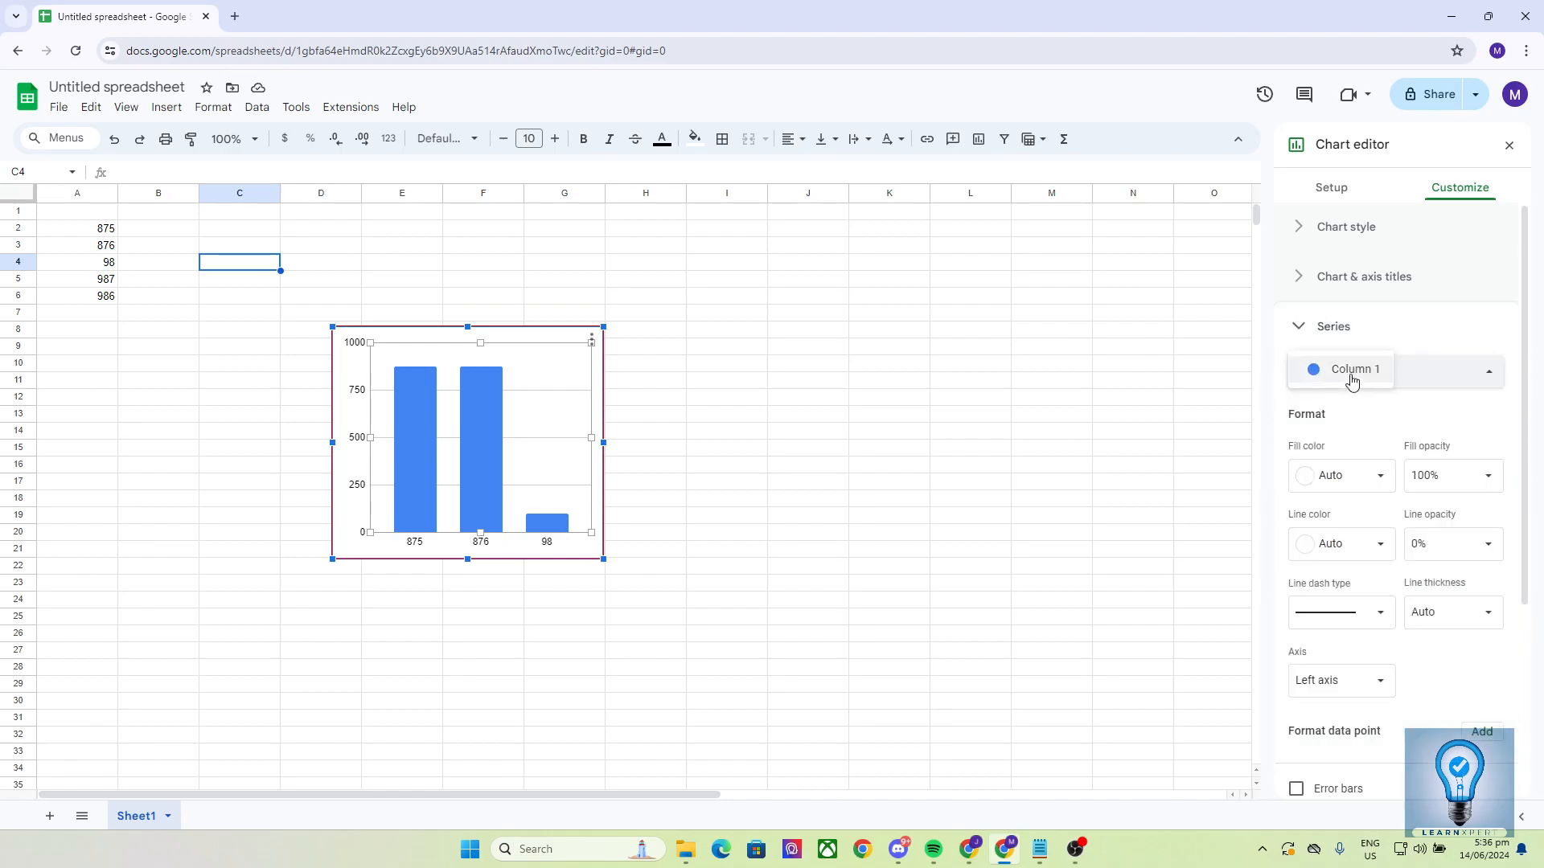
# Set the fill color of the chart's column series to red
pyautogui.click(1337, 483)
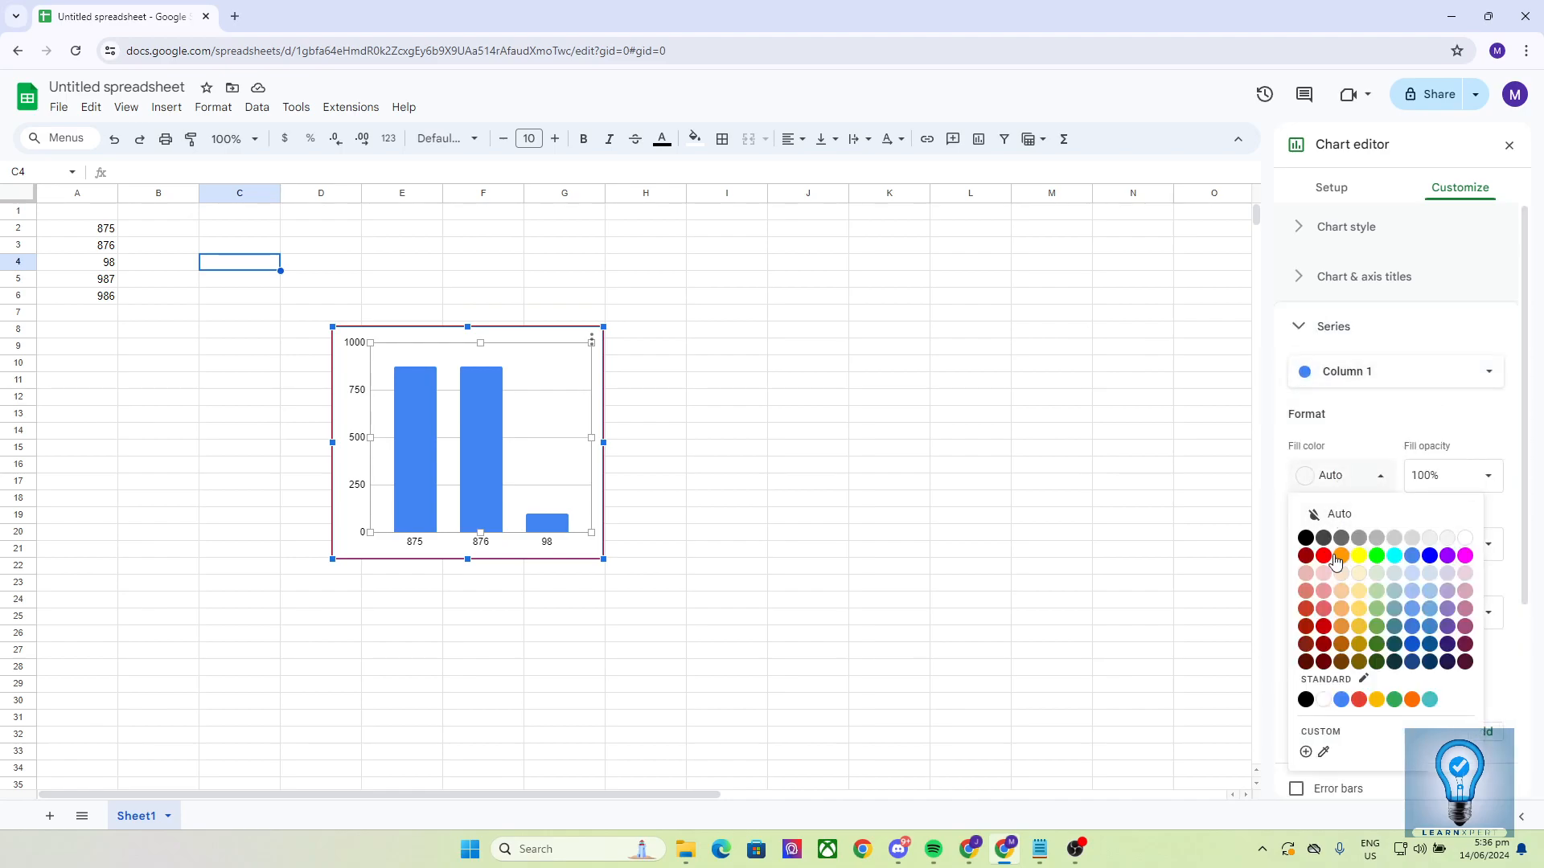
pyautogui.click(1335, 553)
pyautogui.click(1337, 479)
pyautogui.click(1320, 554)
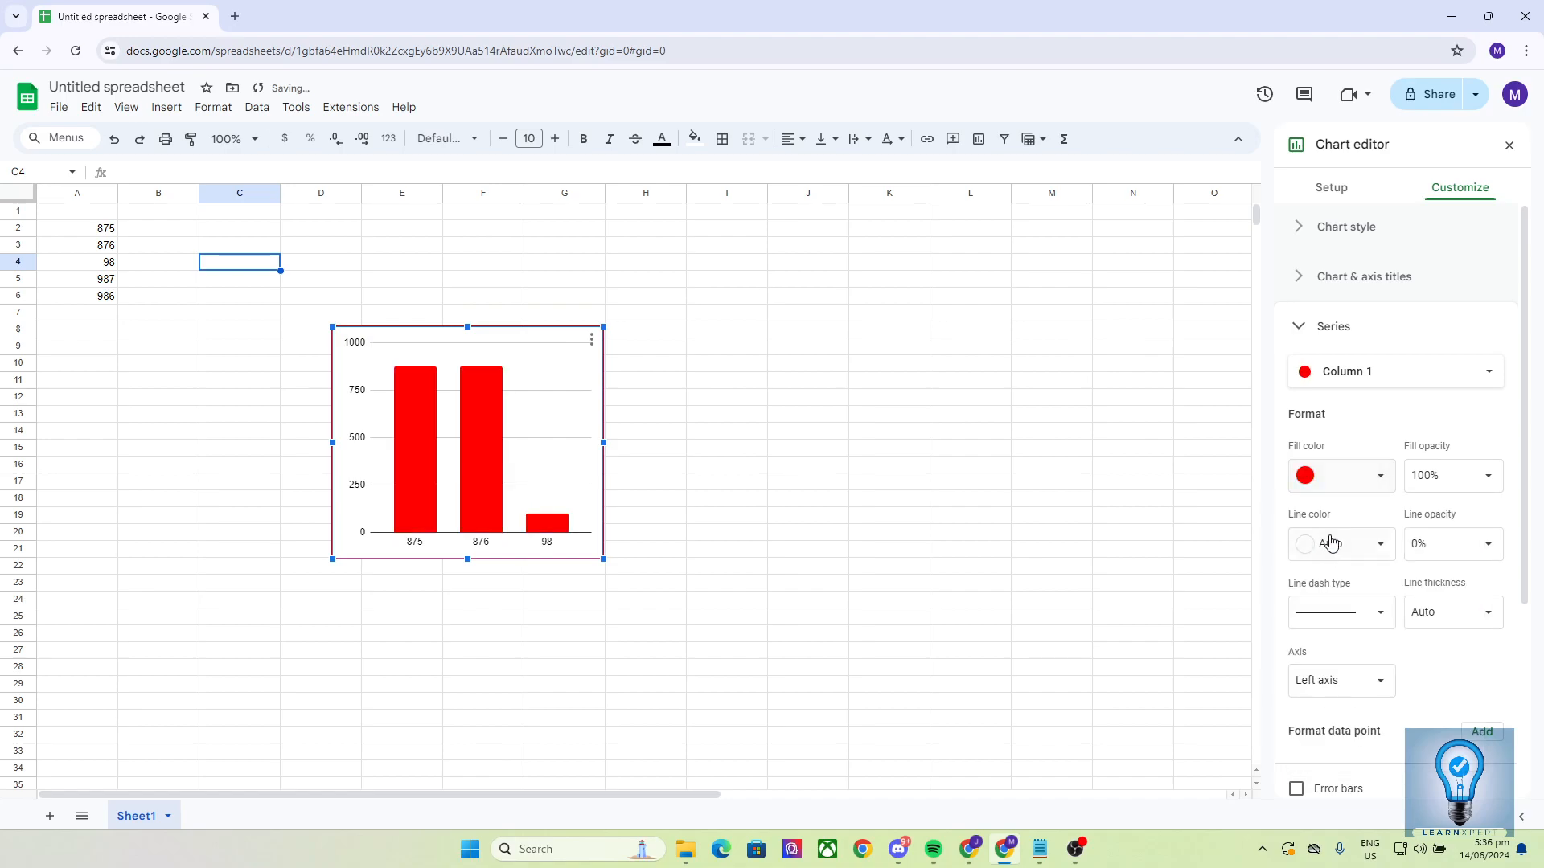
# Try a 30% fill opacity on the column series, and restore it to 100%
pyautogui.scroll(-2, 1443, 450)
pyautogui.click(1452, 316)
pyautogui.click(1438, 402)
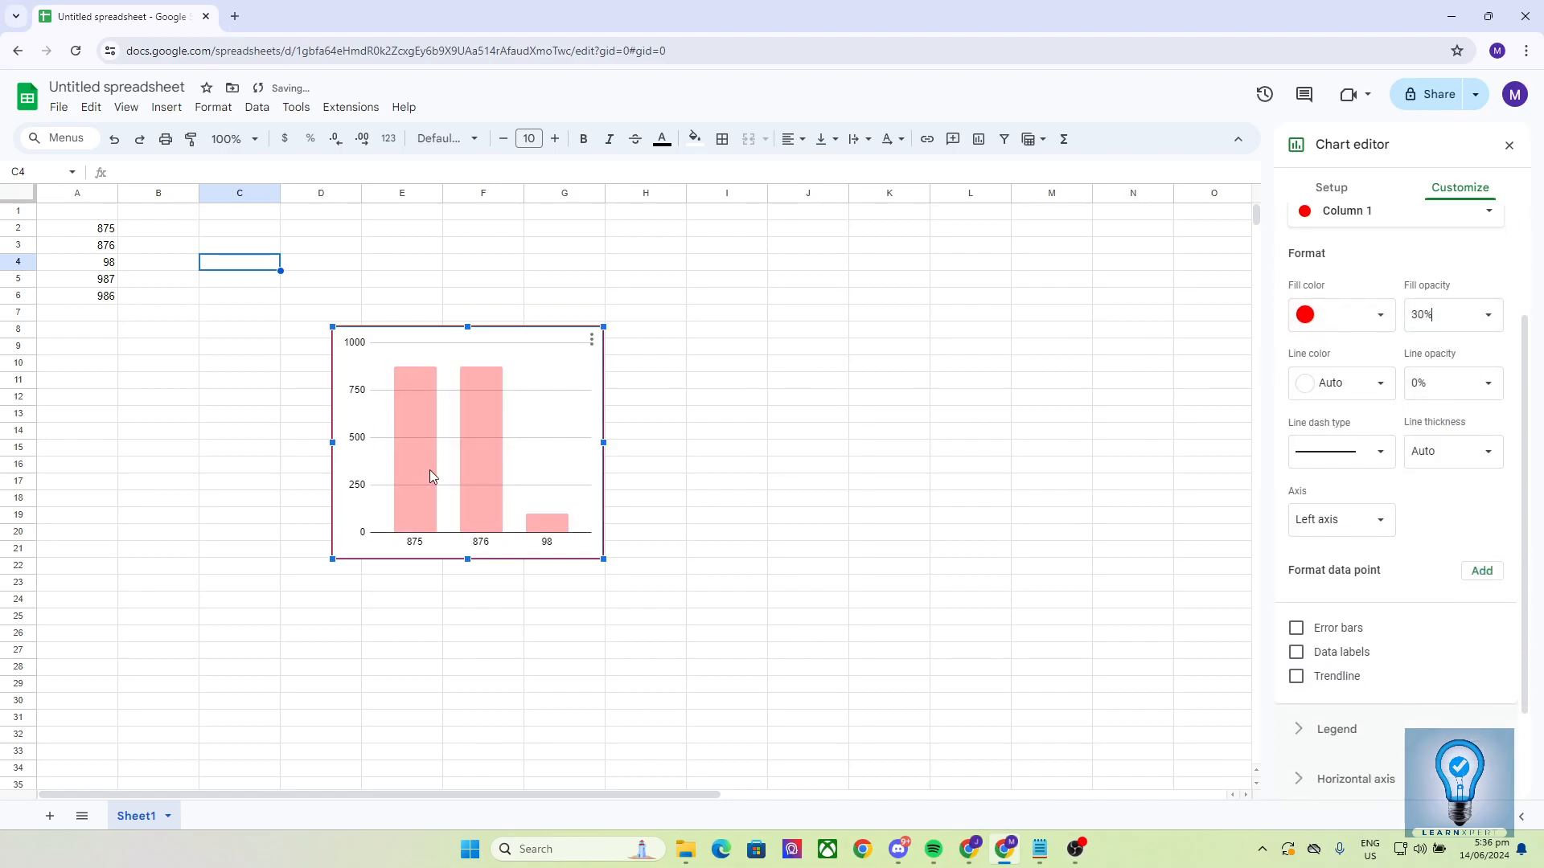
pyautogui.click(1464, 315)
pyautogui.click(1443, 509)
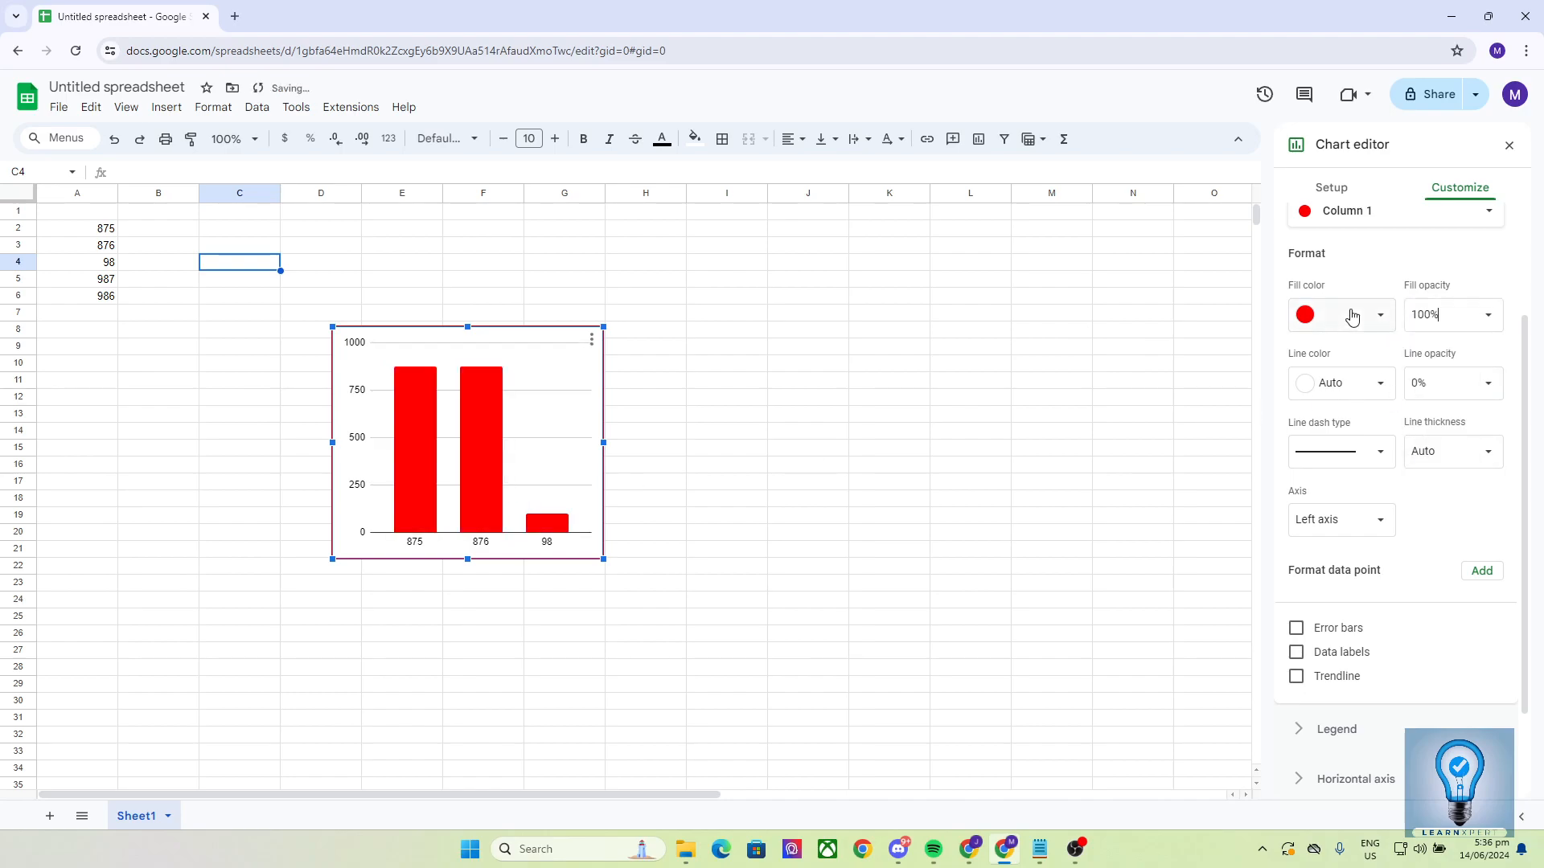
# Set the column series' fill color to light blue and its line color to dark gray
pyautogui.click(1352, 316)
pyautogui.click(1413, 442)
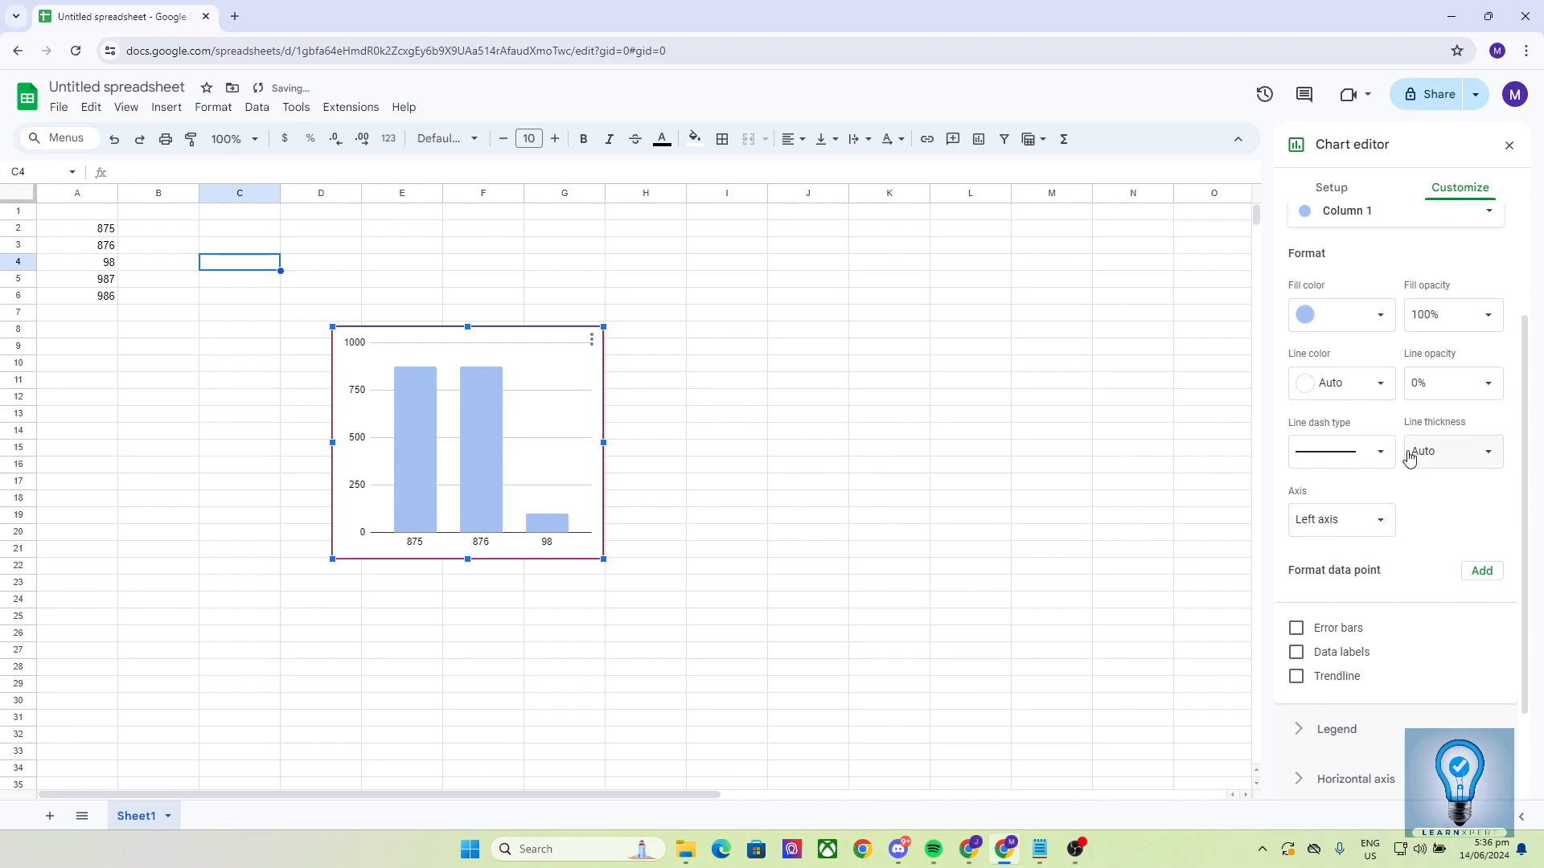
pyautogui.click(1359, 383)
pyautogui.click(1337, 450)
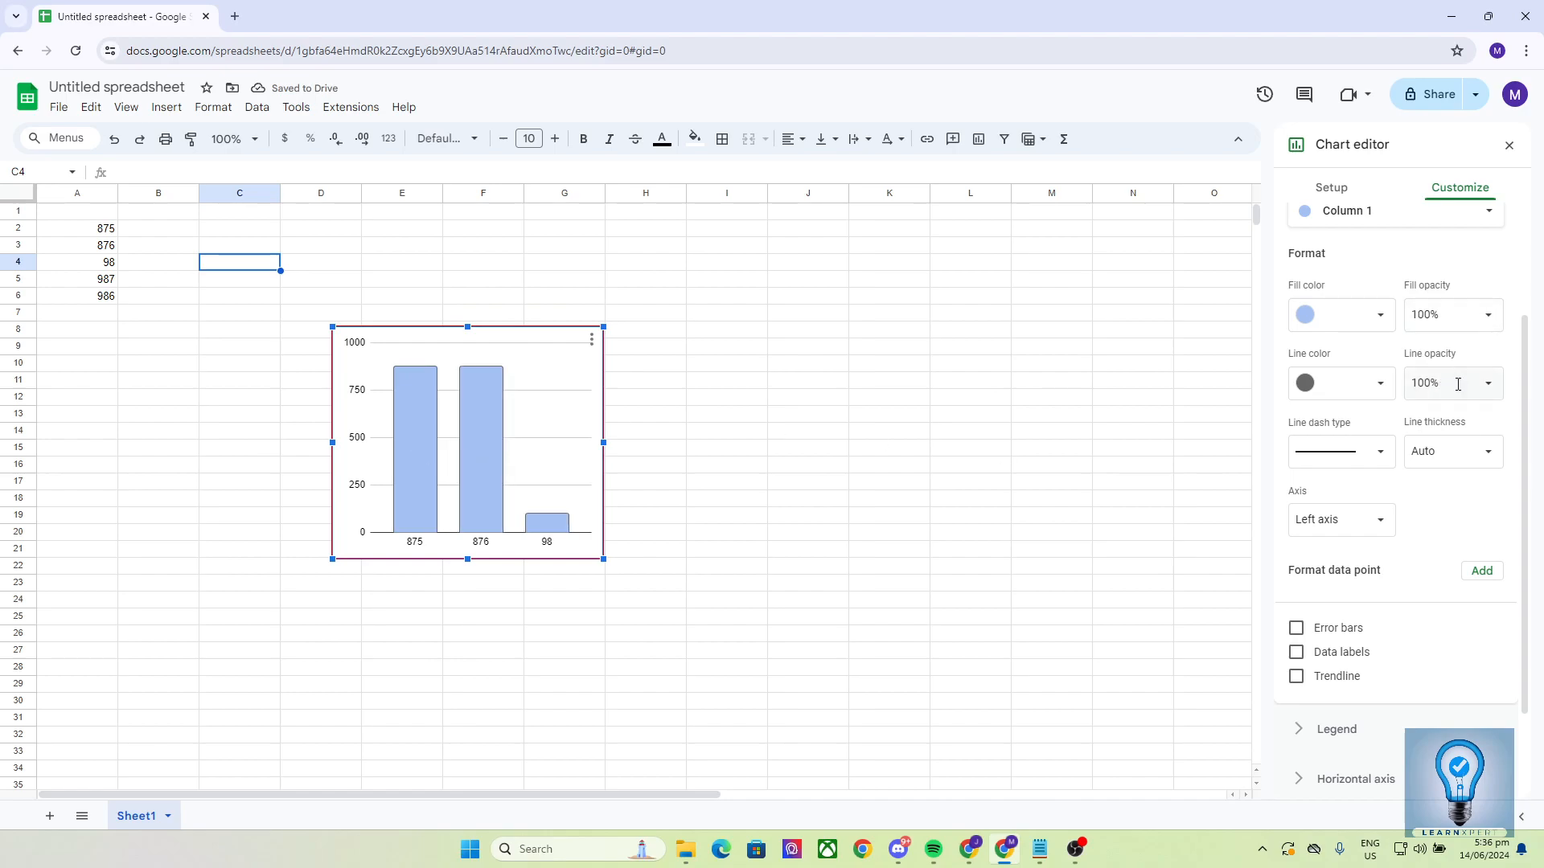
# Try dotted, dashed and dash-dot outlines on the column series, and restore the solid line
pyautogui.click(1367, 451)
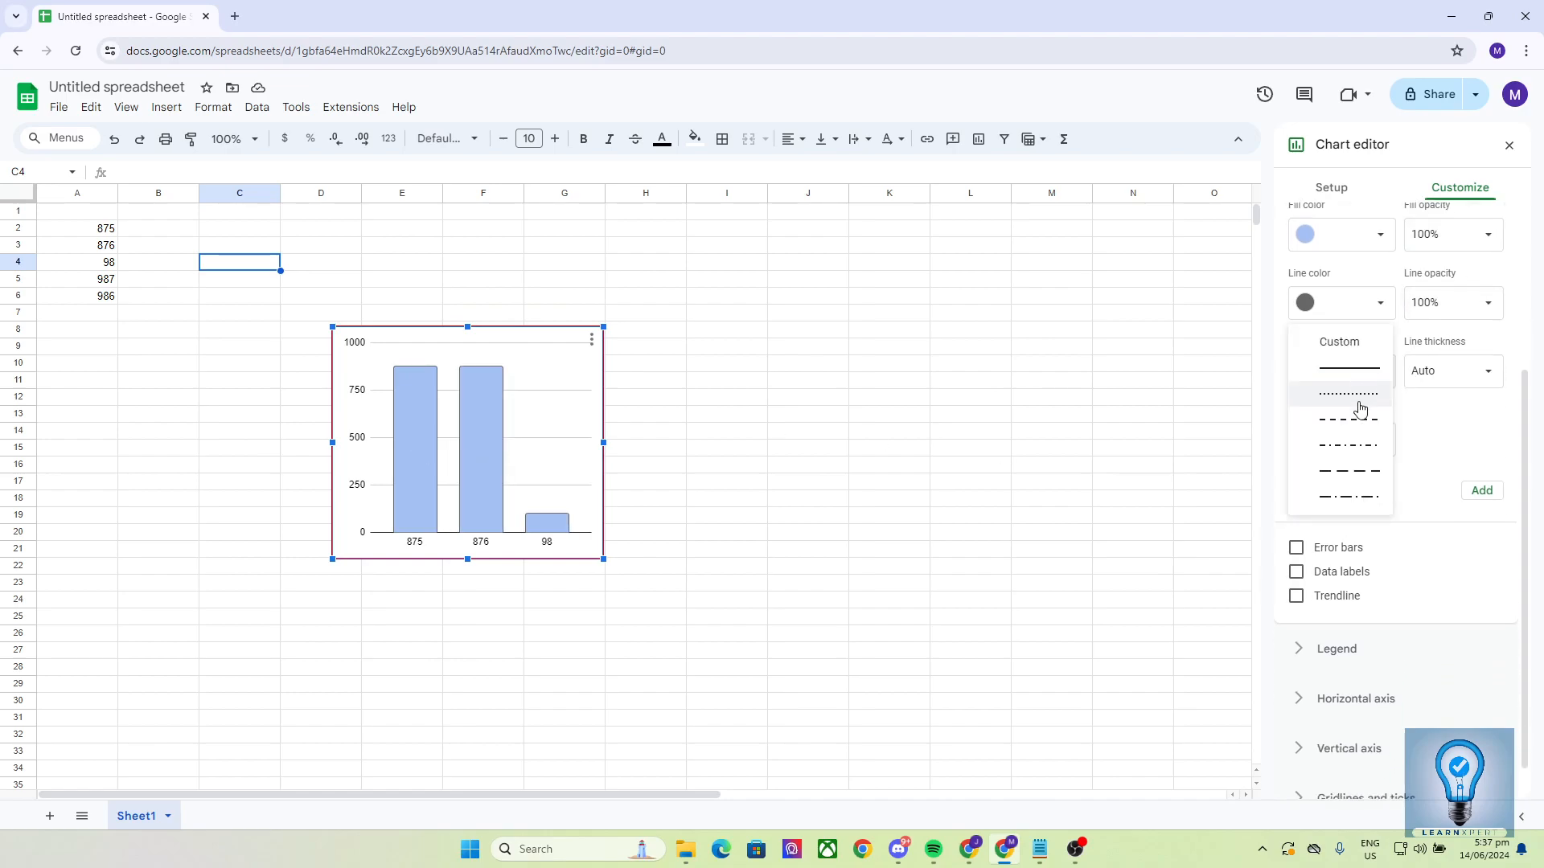
pyautogui.click(1358, 405)
pyautogui.click(1350, 380)
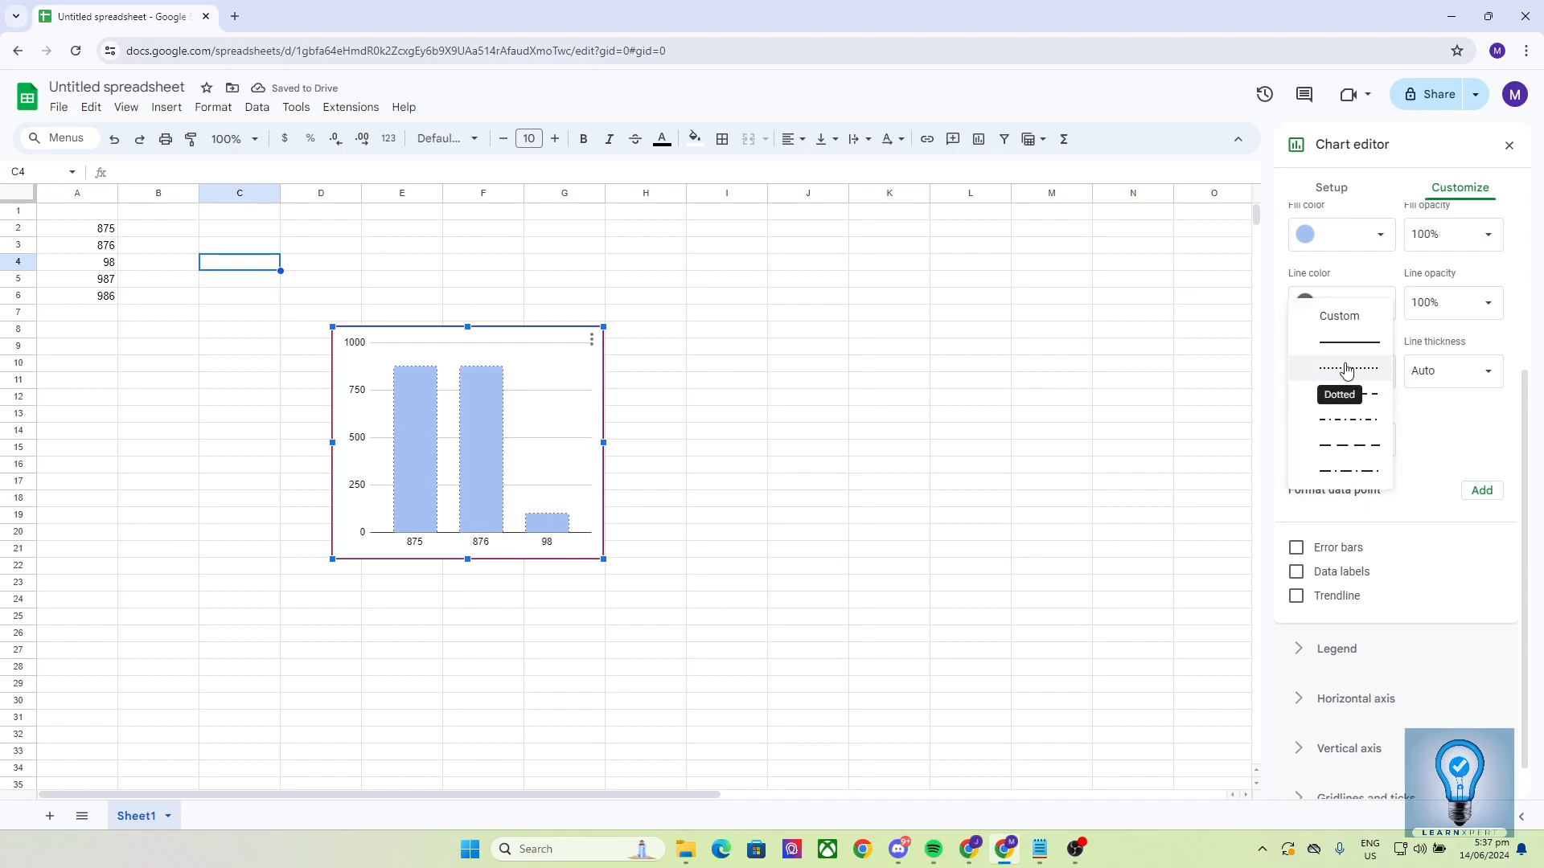
pyautogui.click(1357, 402)
pyautogui.click(1347, 375)
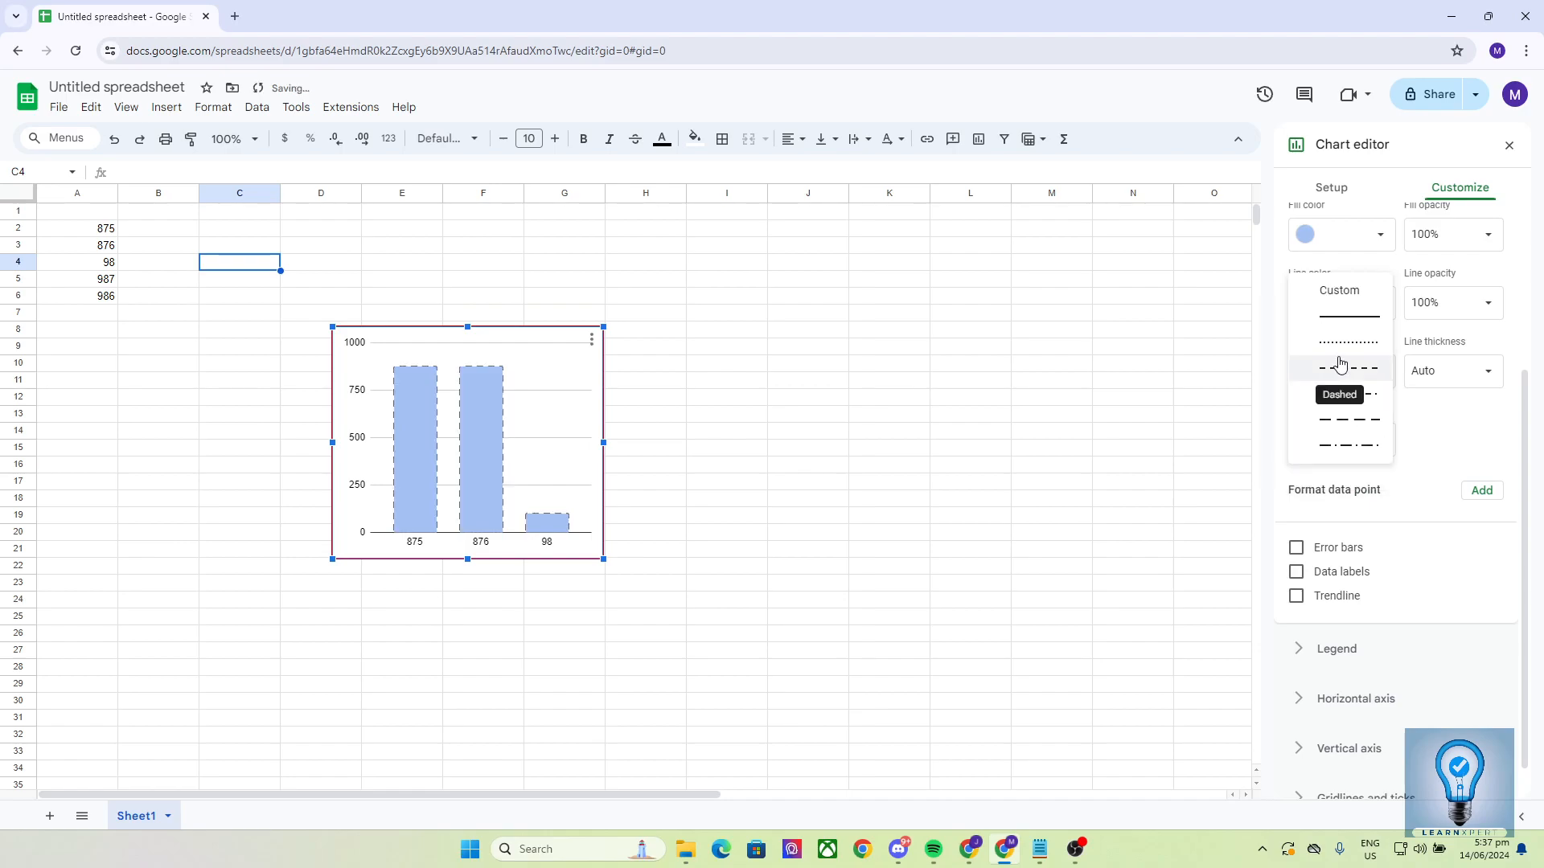
pyautogui.click(1352, 400)
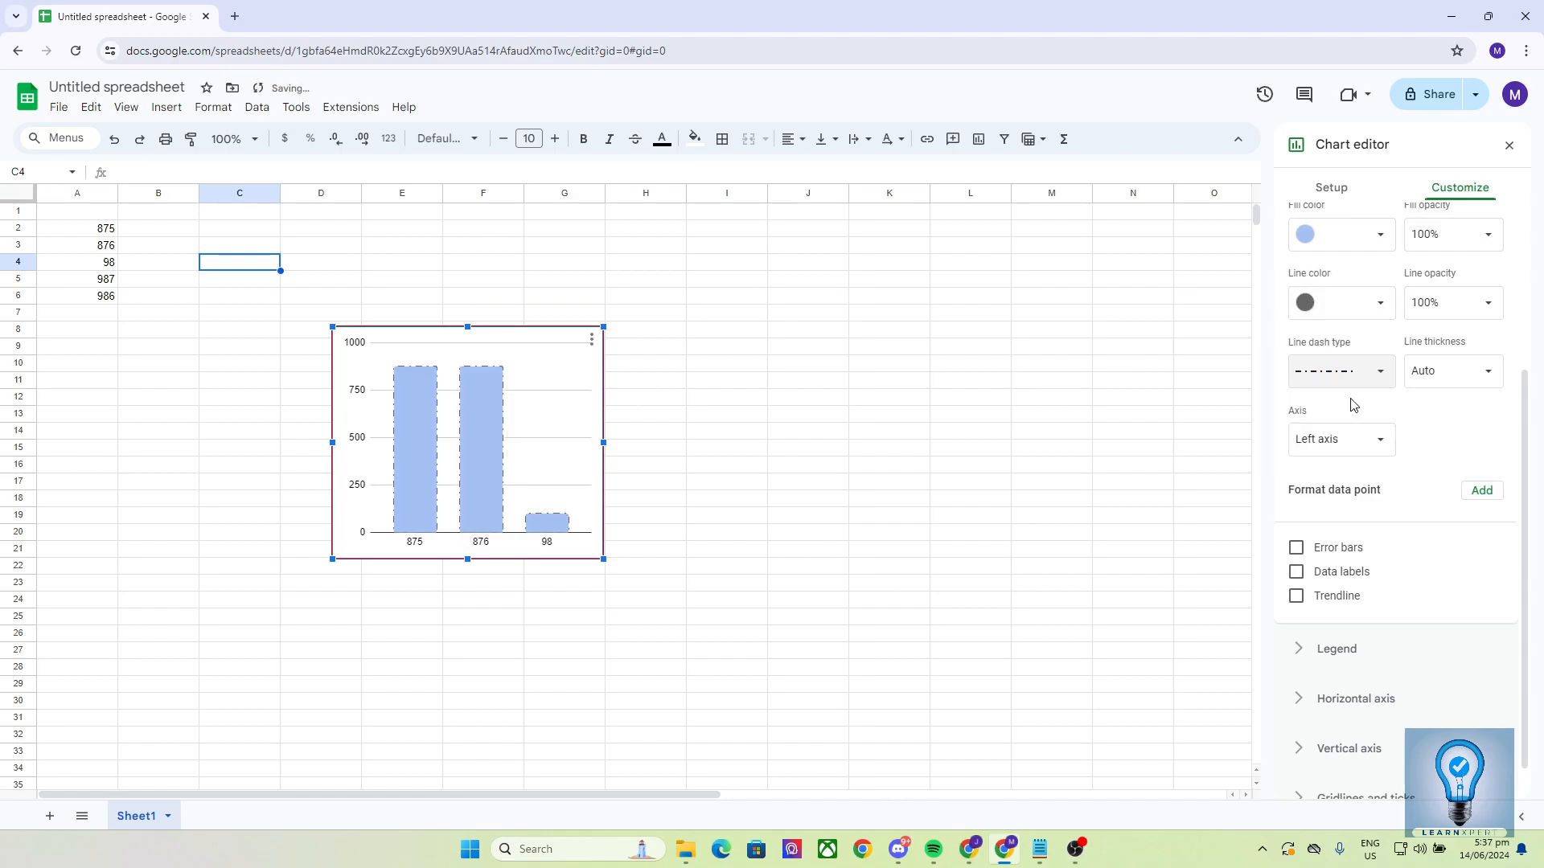
pyautogui.click(1328, 387)
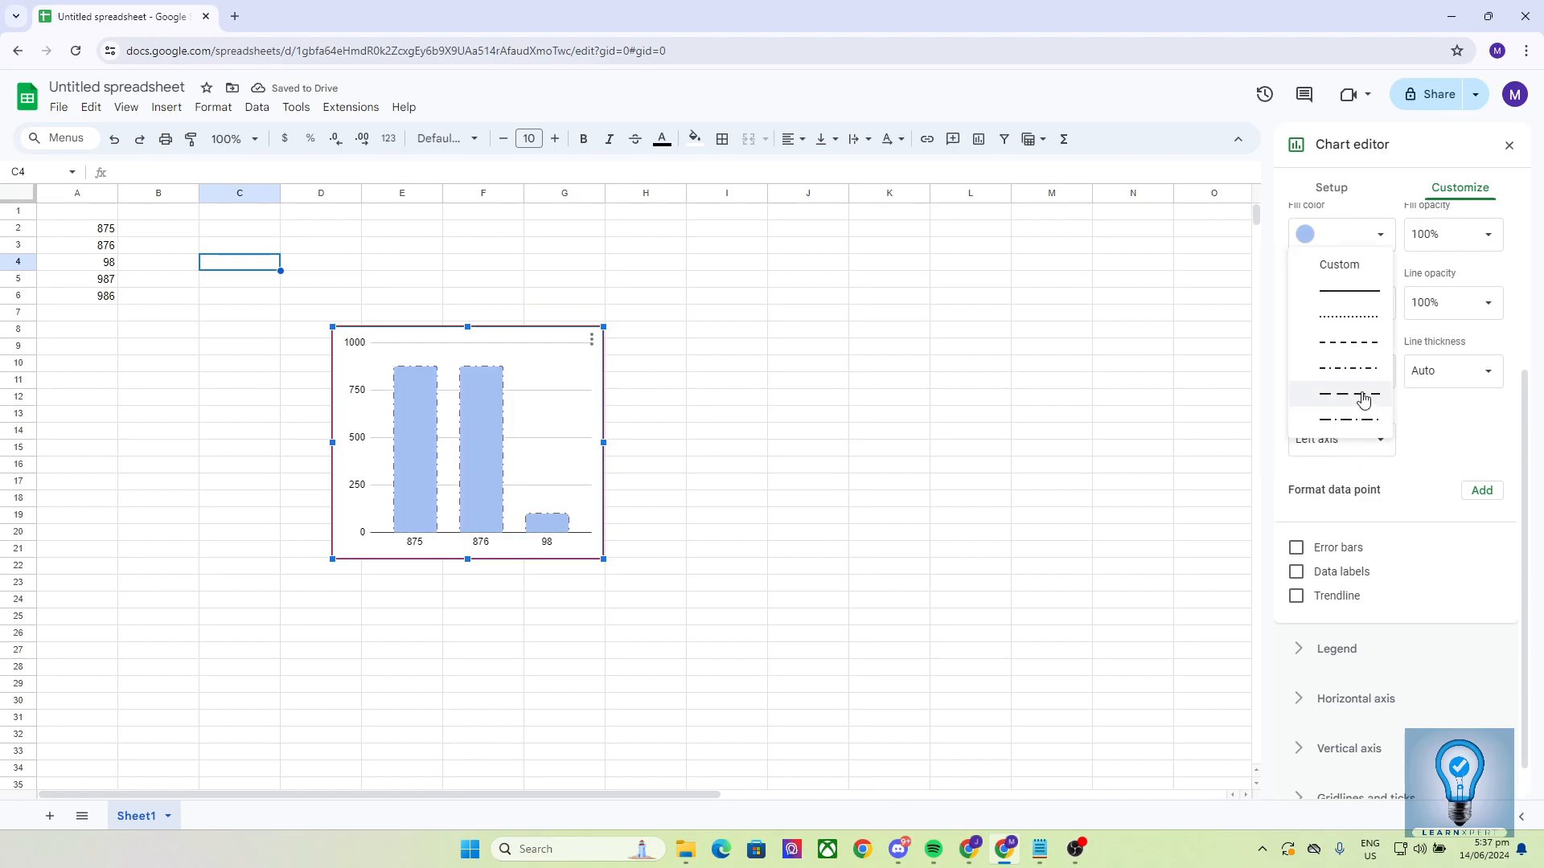
pyautogui.click(1359, 302)
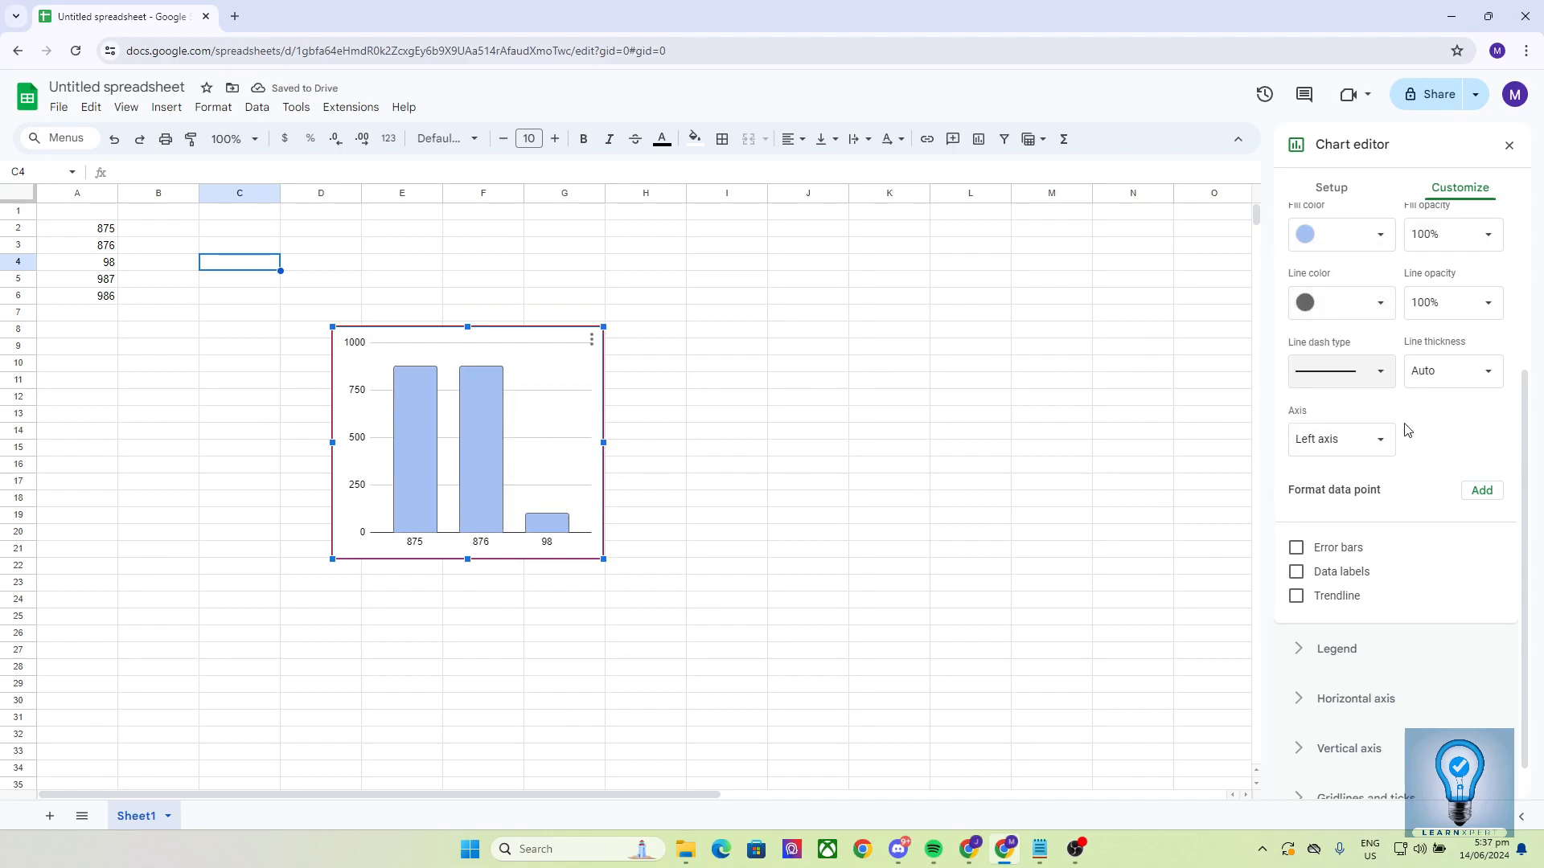
# Add a data point format for the 876 column of Series 1 and color it orange
pyautogui.scroll(-1, 1403, 429)
pyautogui.click(1483, 452)
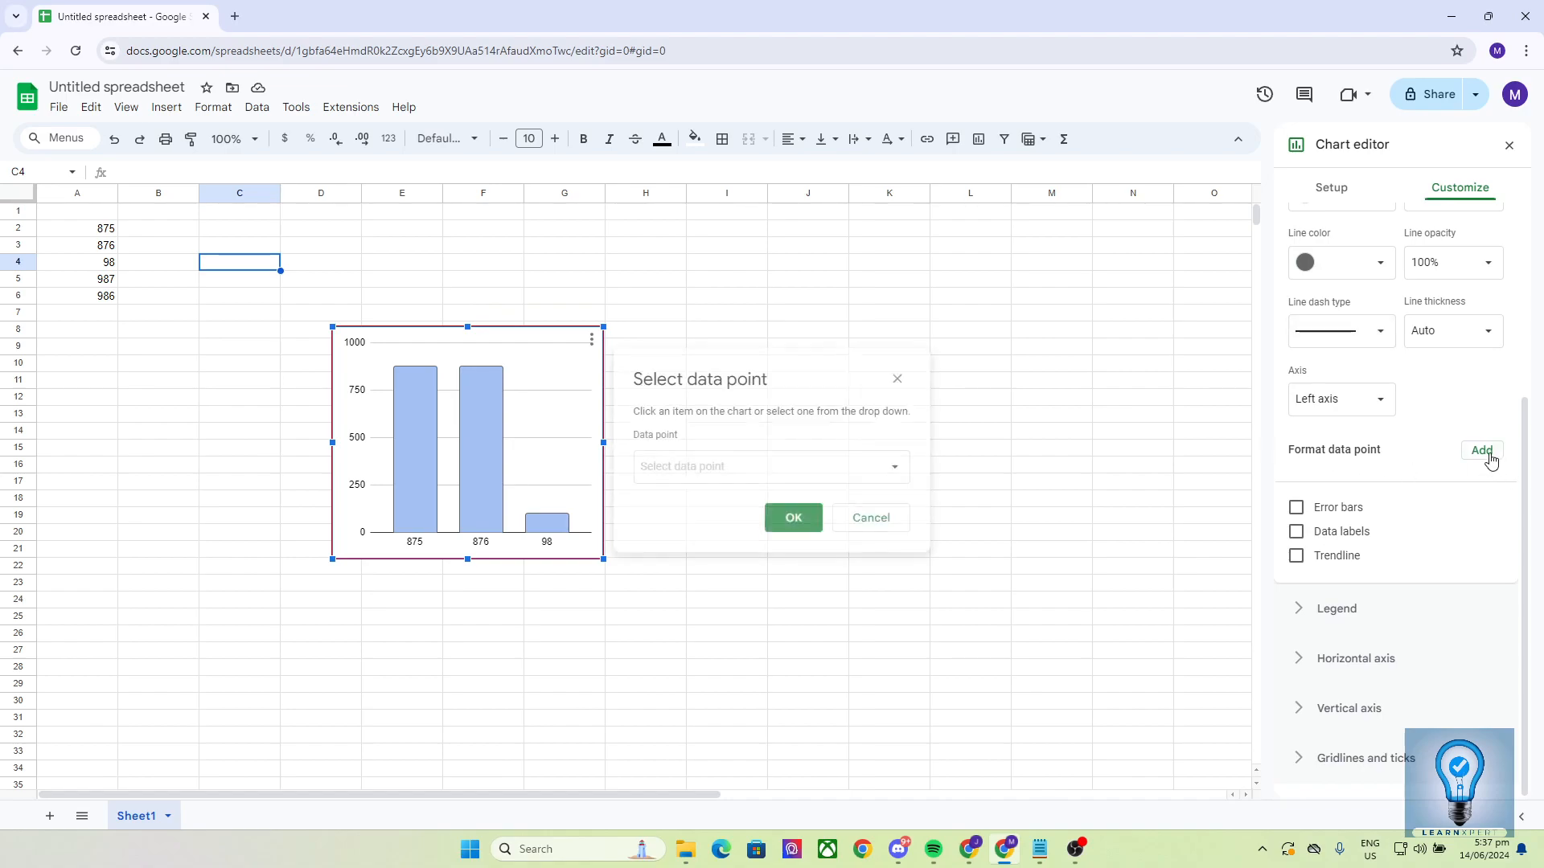
pyautogui.click(860, 476)
pyautogui.click(697, 490)
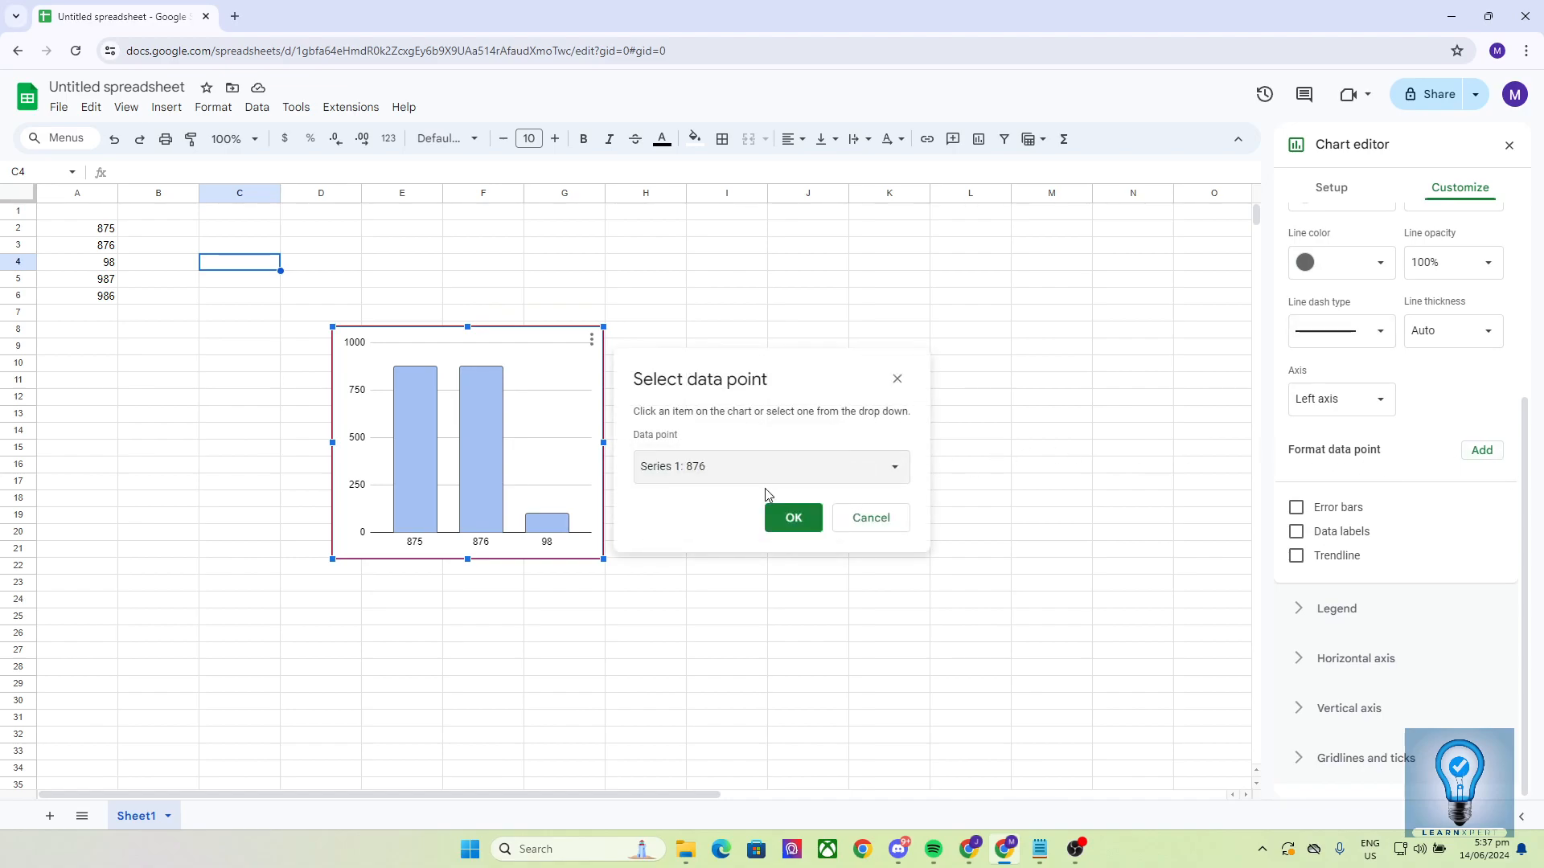
pyautogui.click(796, 519)
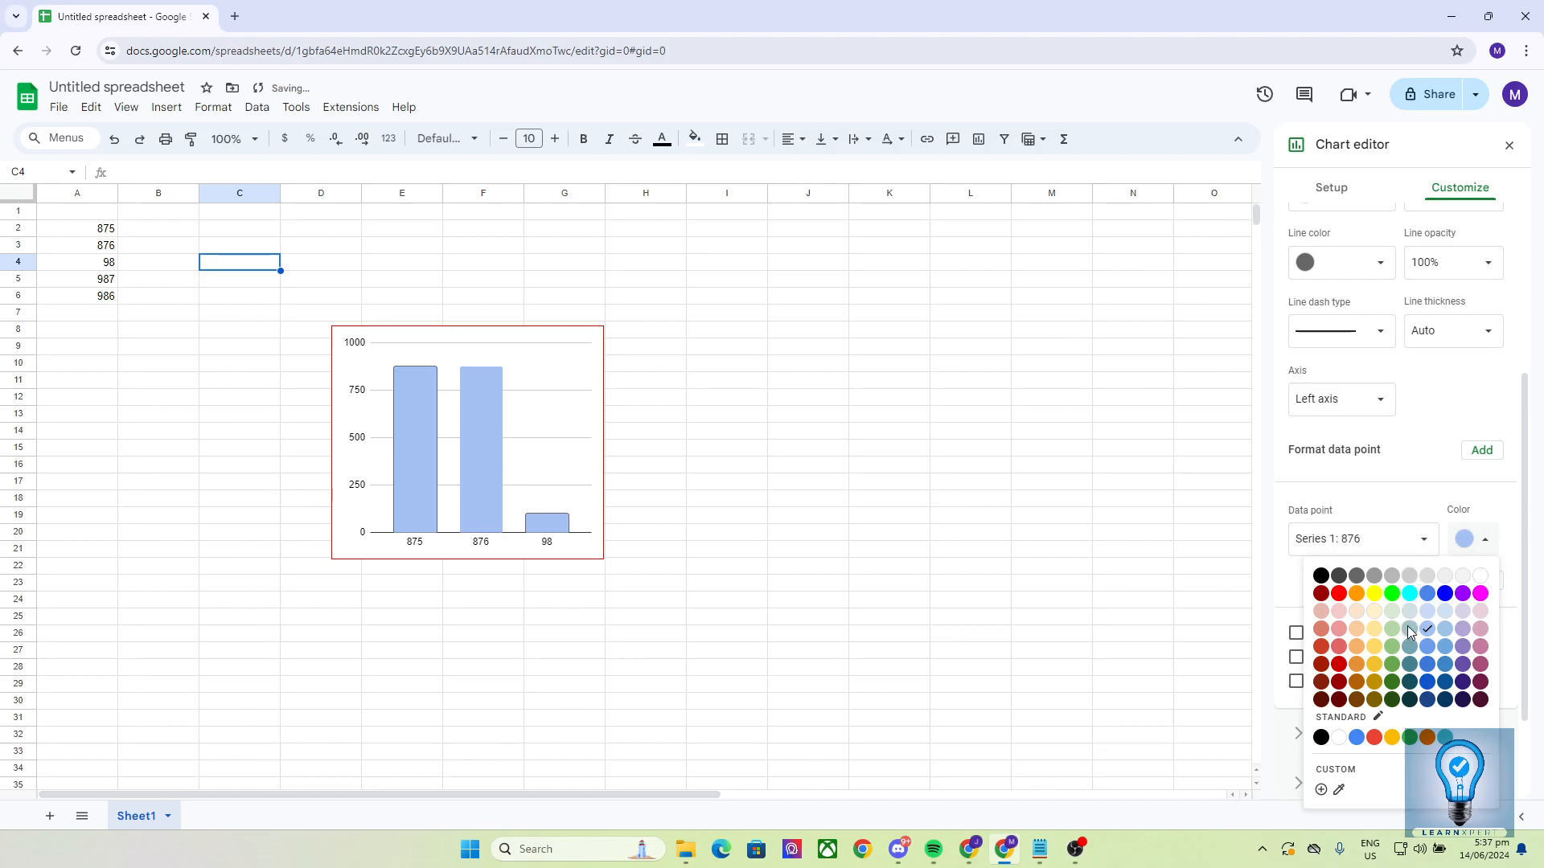
pyautogui.click(1353, 595)
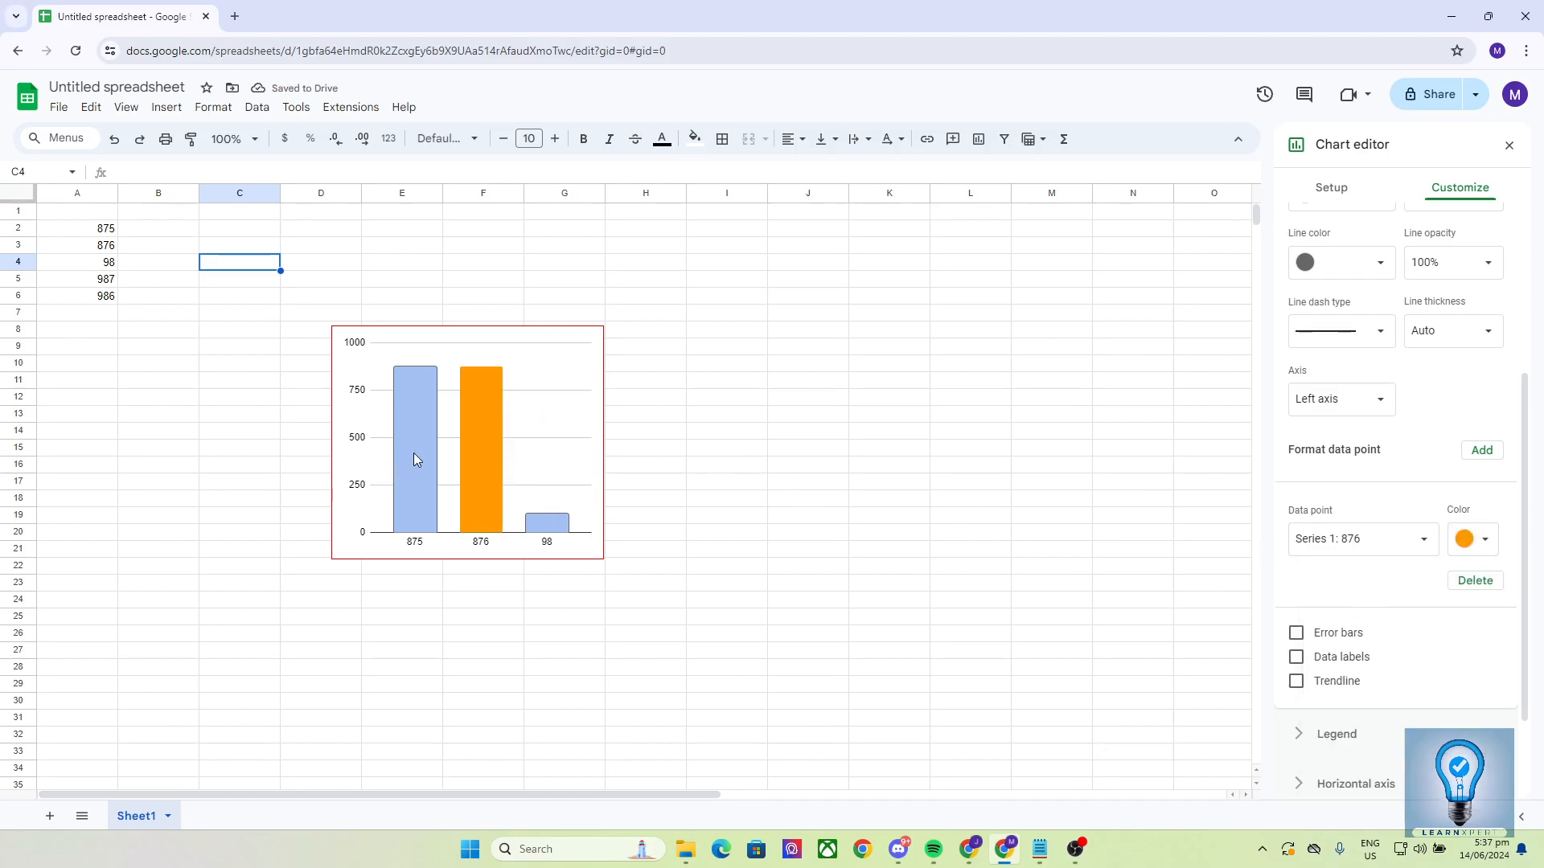
# Try reassigning the orange data point format to the 875 column and to the 98 column
pyautogui.click(1328, 552)
pyautogui.click(1342, 545)
pyautogui.click(1338, 541)
pyautogui.click(1350, 588)
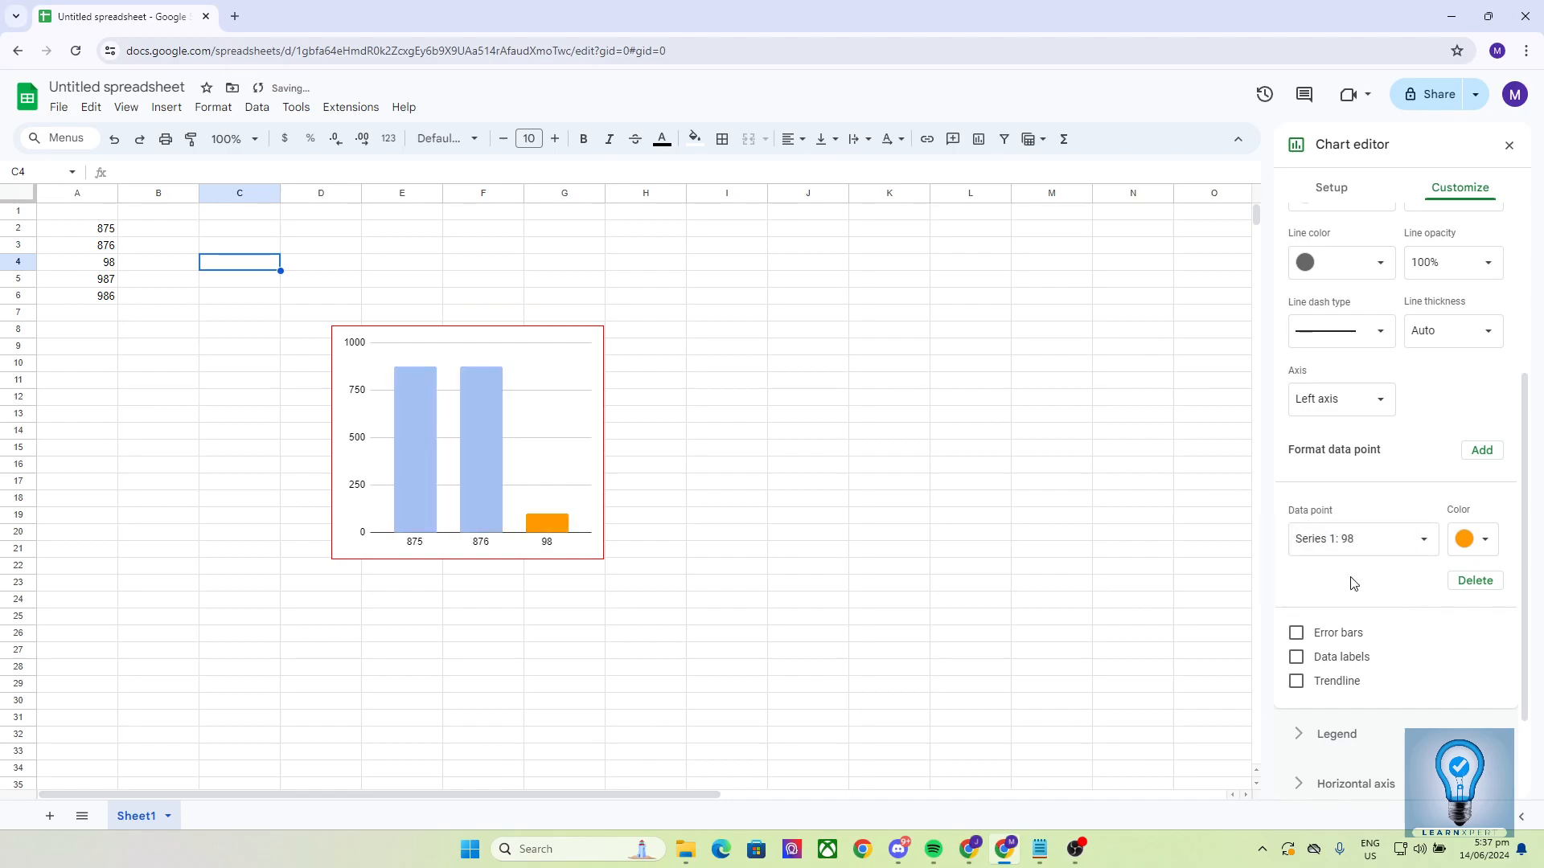
# Undo the last data point reassignment and delete the data point format
pyautogui.hotkey('ctrl', 'z')
pyautogui.write('z')
pyautogui.hotkey('ctrl', 'z')
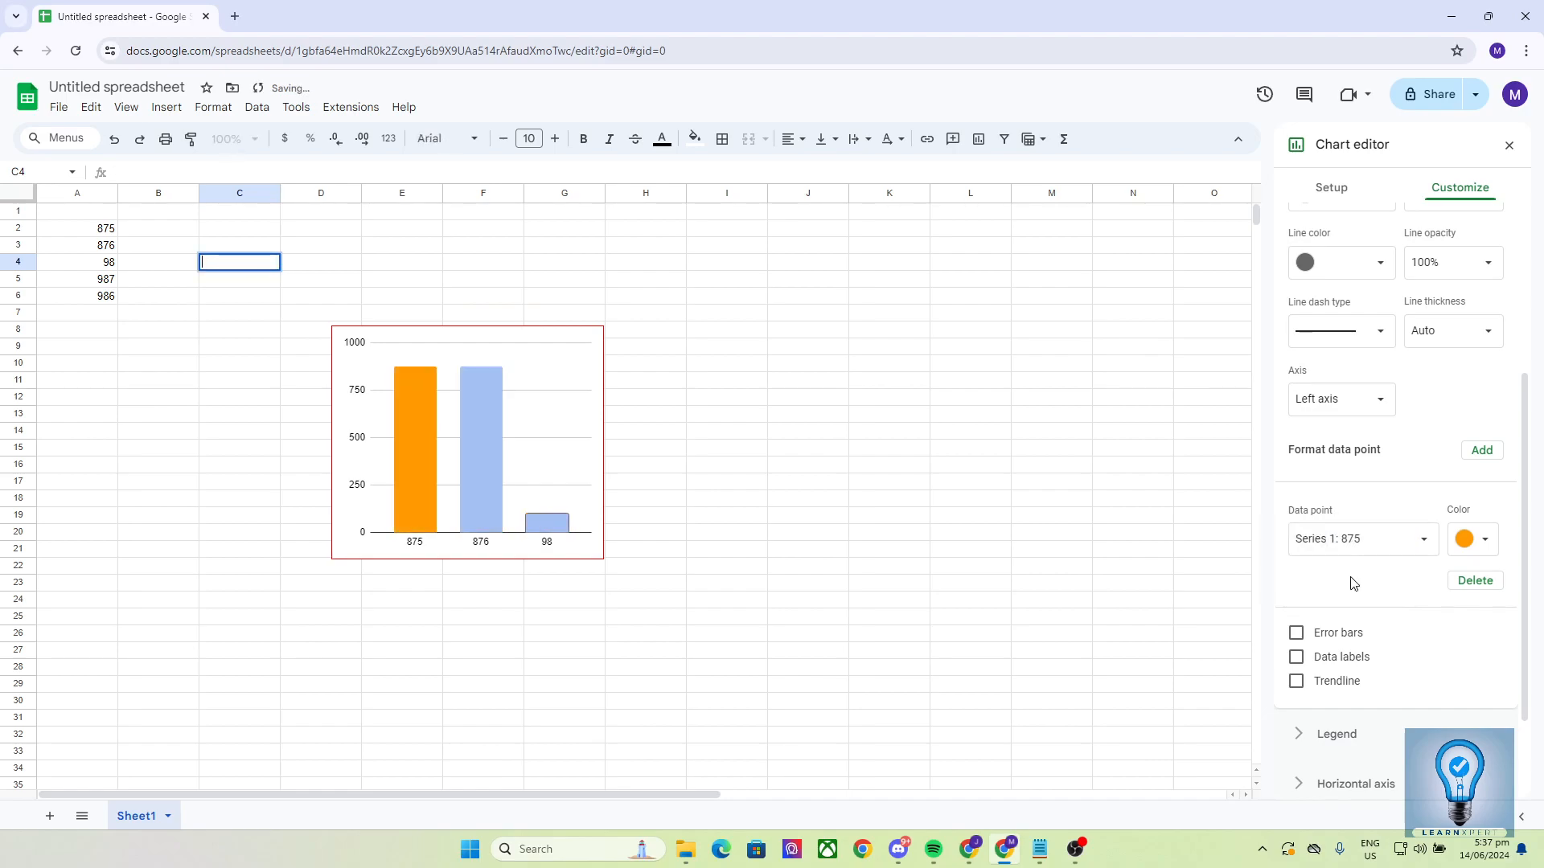
pyautogui.click(1486, 585)
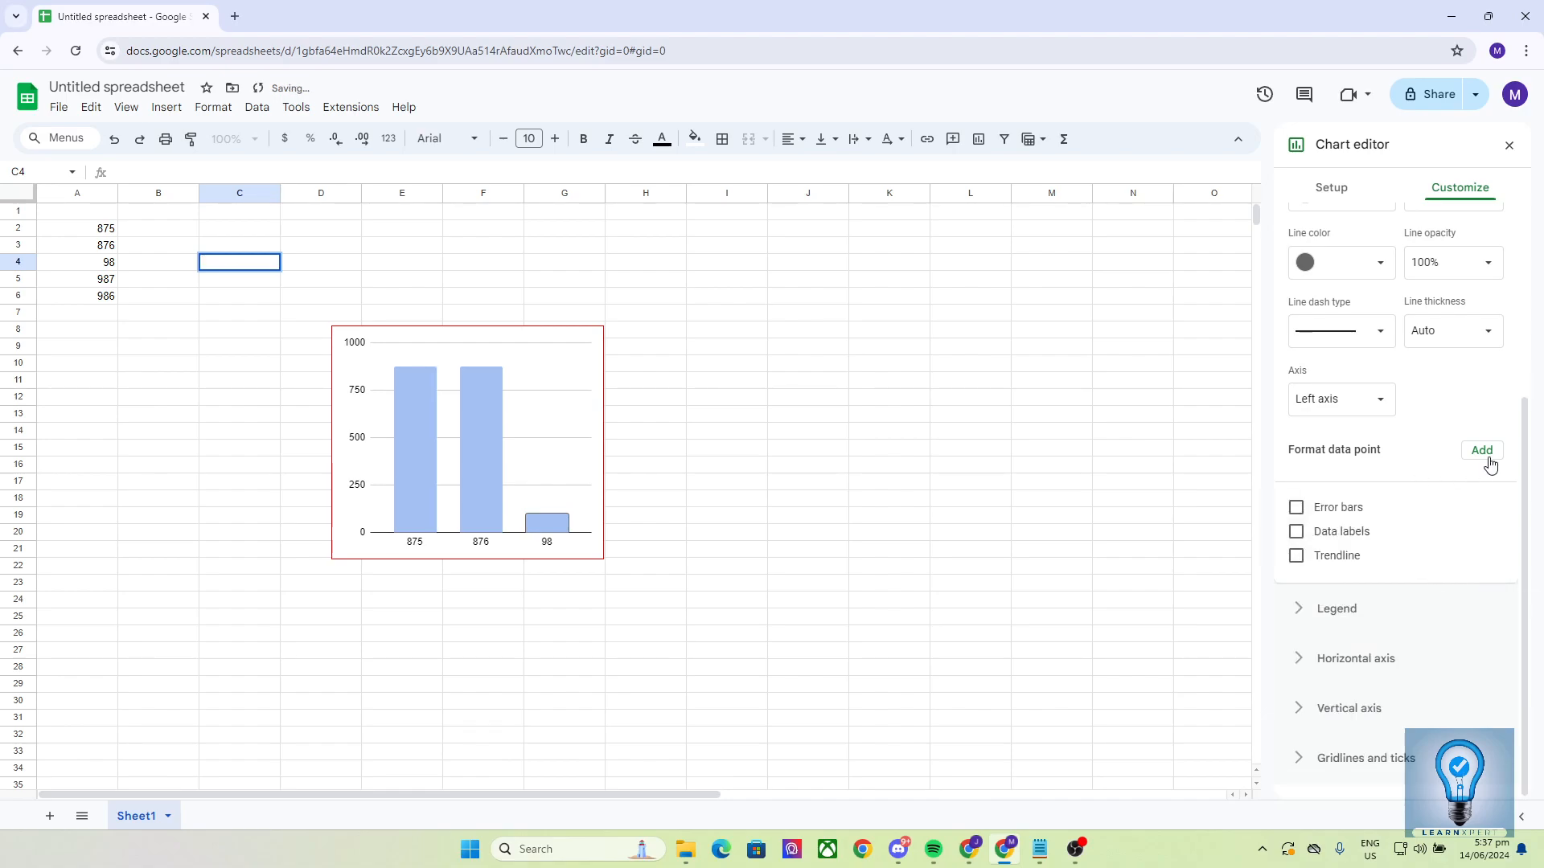
# Set the chart's horizontal axis labels to the Wide font in italics
pyautogui.click(1337, 608)
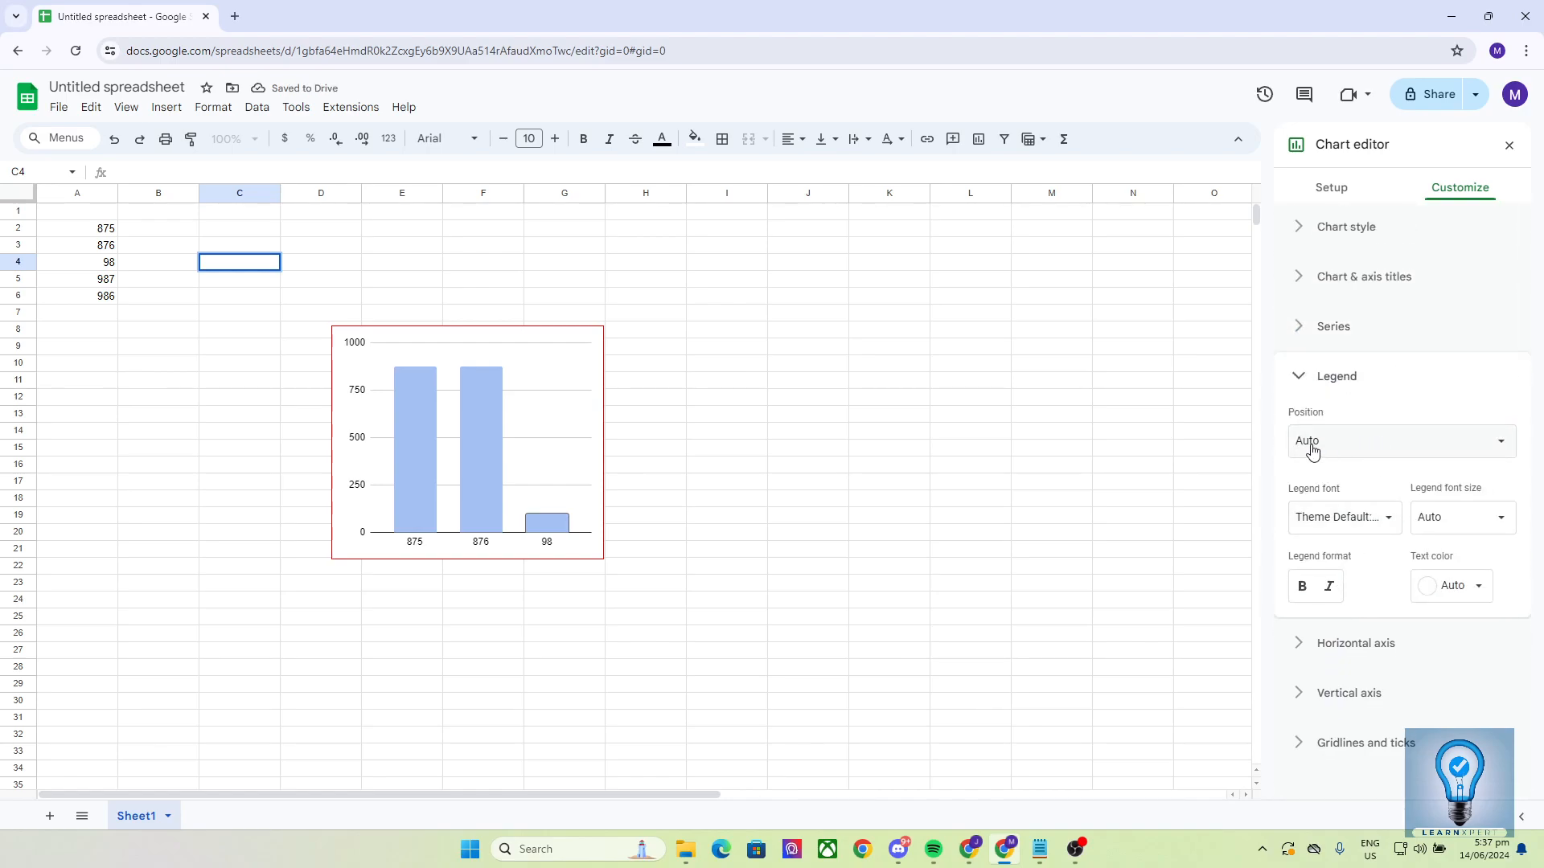
pyautogui.click(1319, 397)
pyautogui.click(1336, 428)
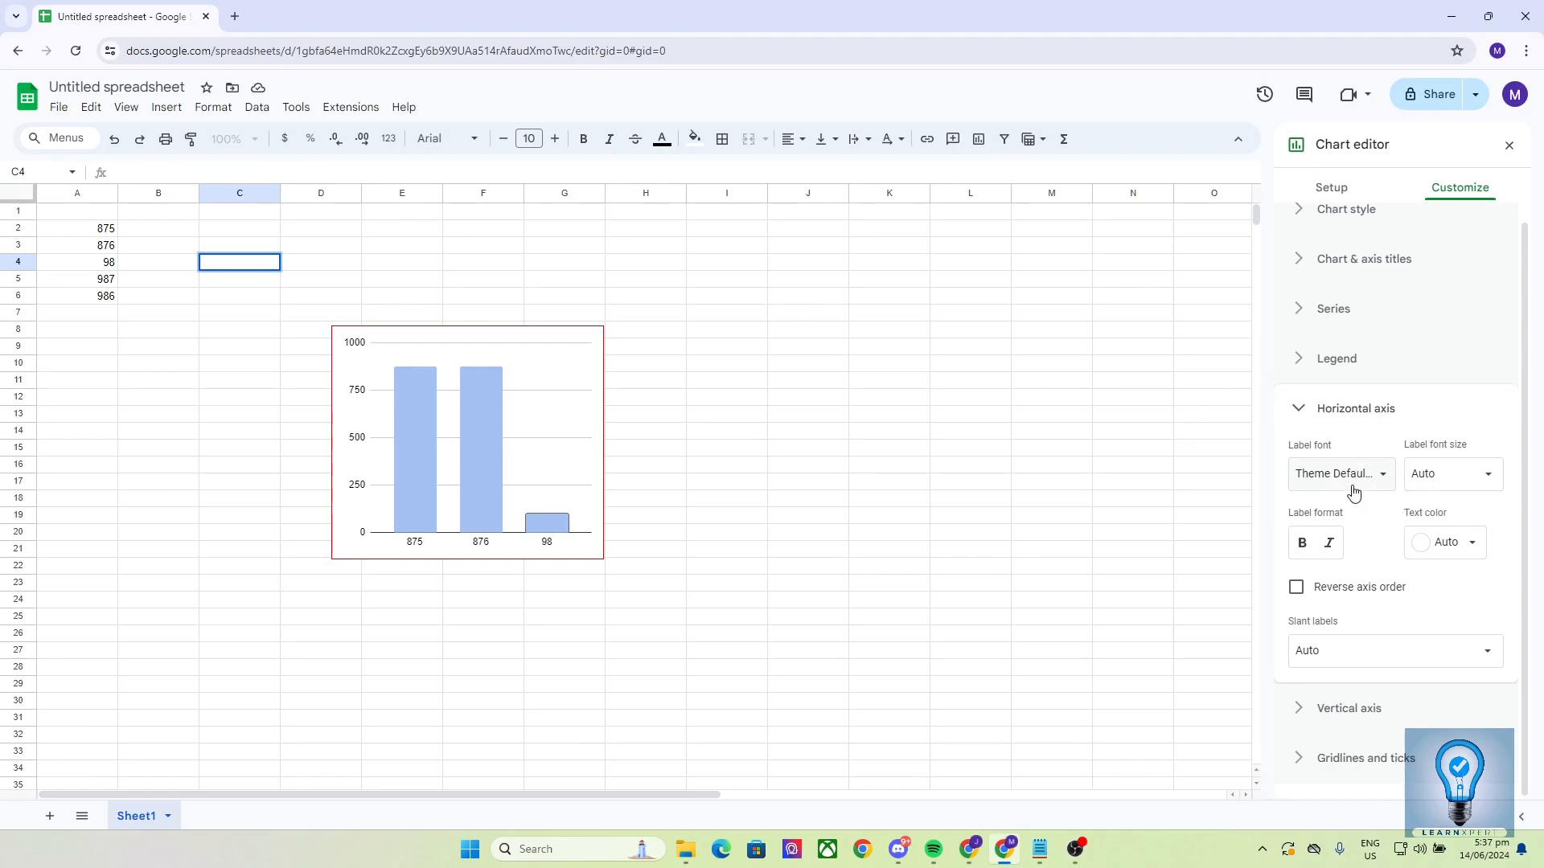
pyautogui.click(1302, 543)
pyautogui.click(1303, 544)
pyautogui.click(1338, 474)
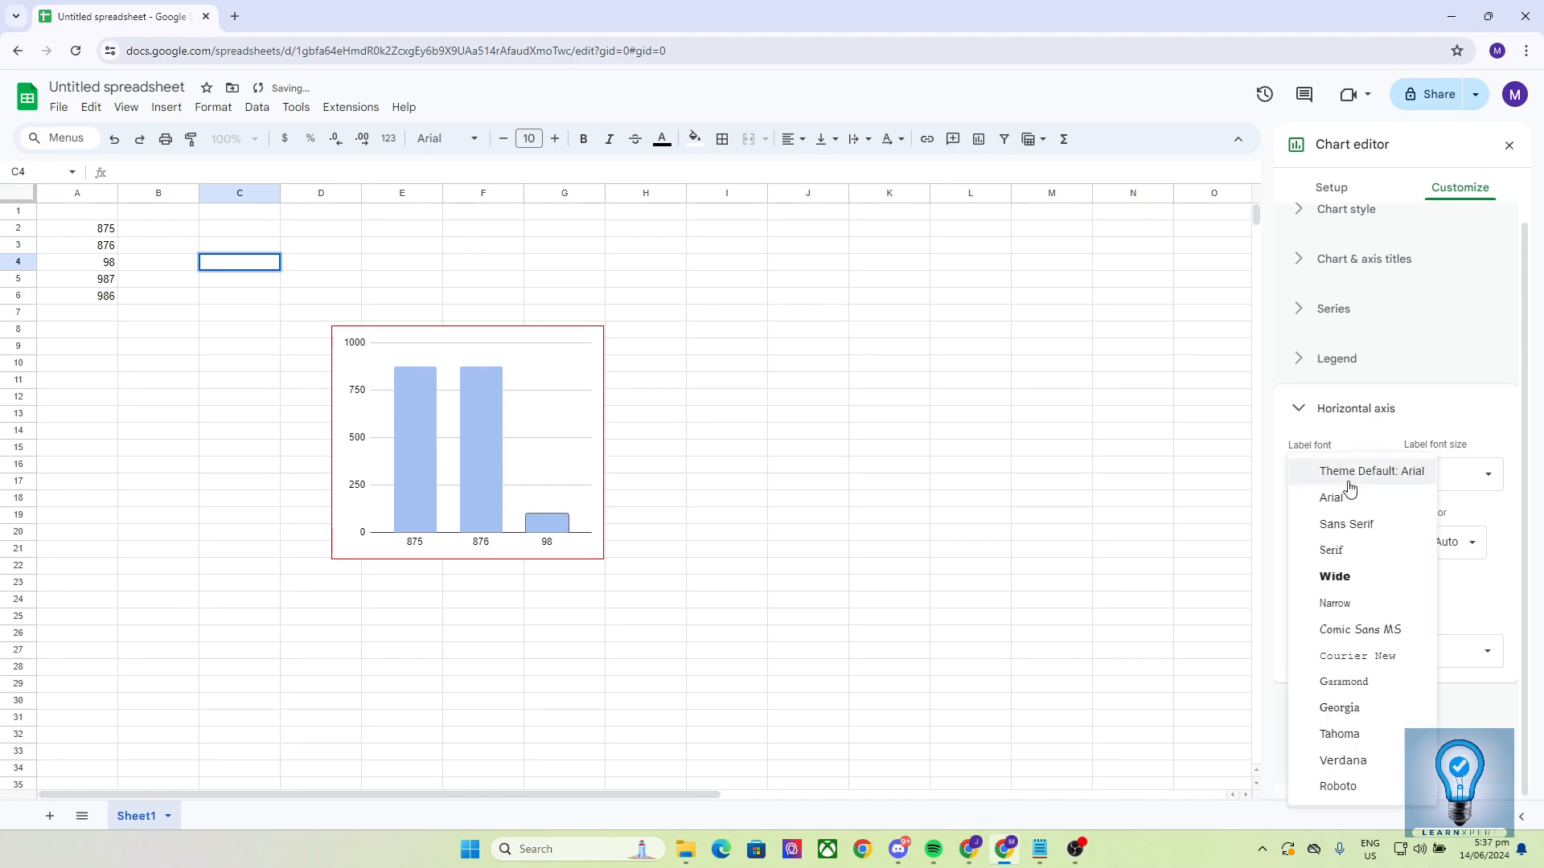
pyautogui.click(1340, 579)
pyautogui.click(1326, 544)
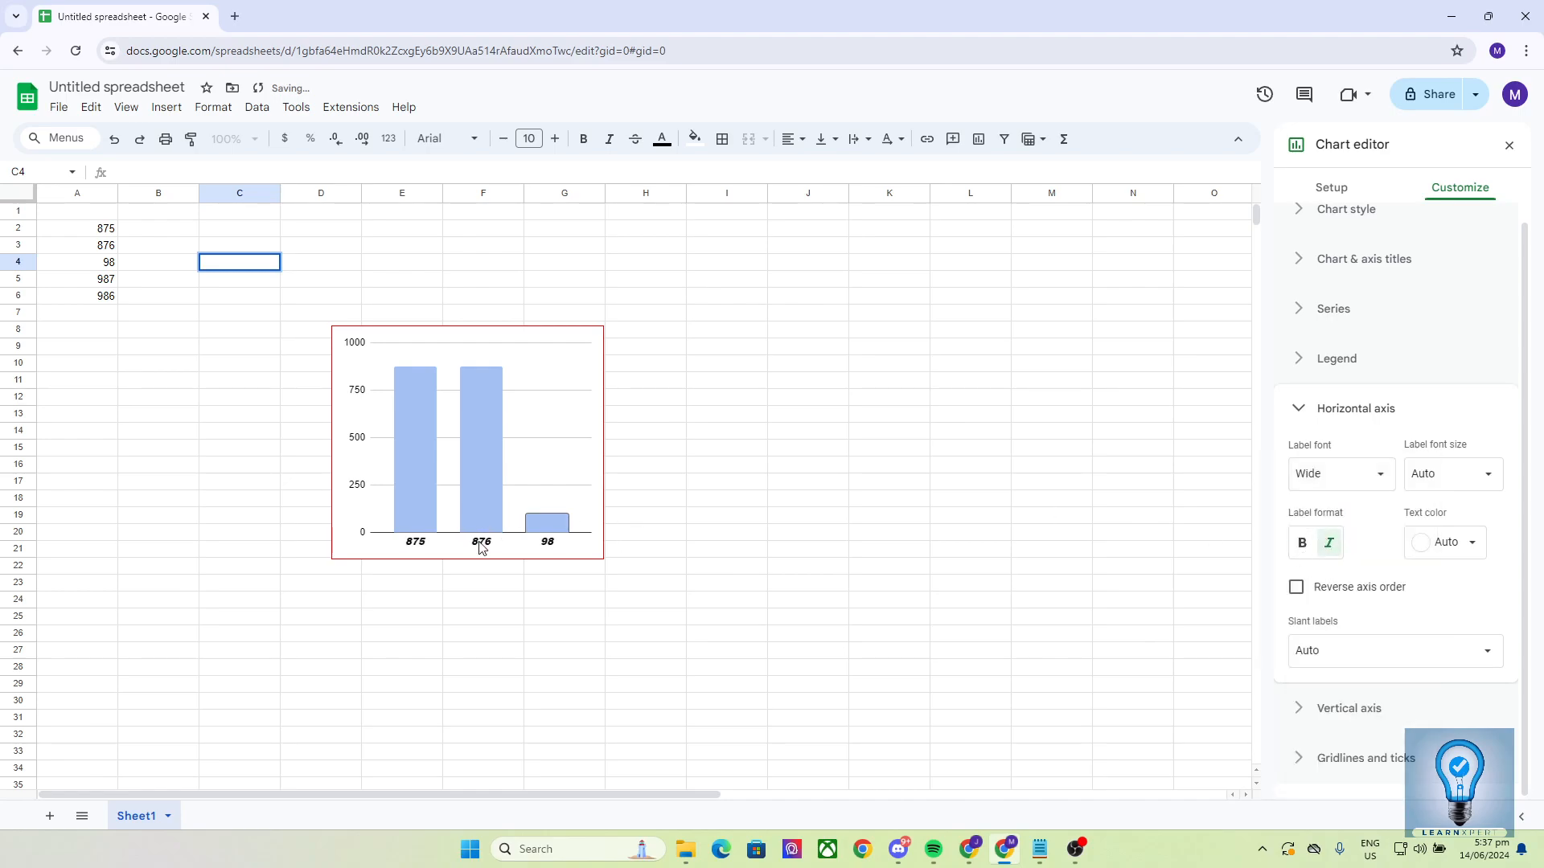
# Set the chart's vertical axis labels to the Wide font in bold
pyautogui.click(1351, 708)
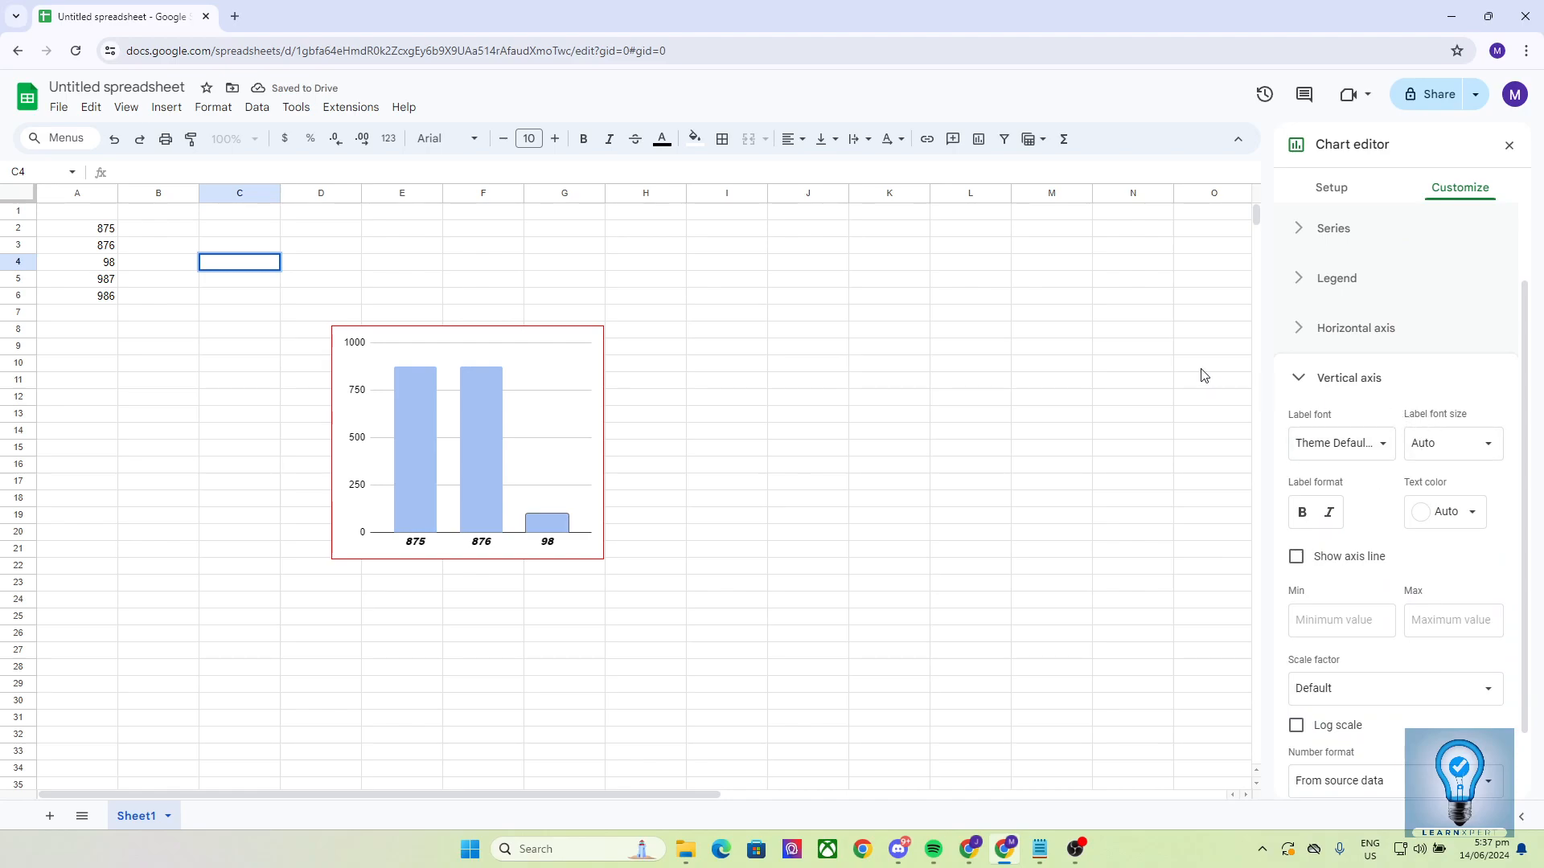
pyautogui.click(1368, 446)
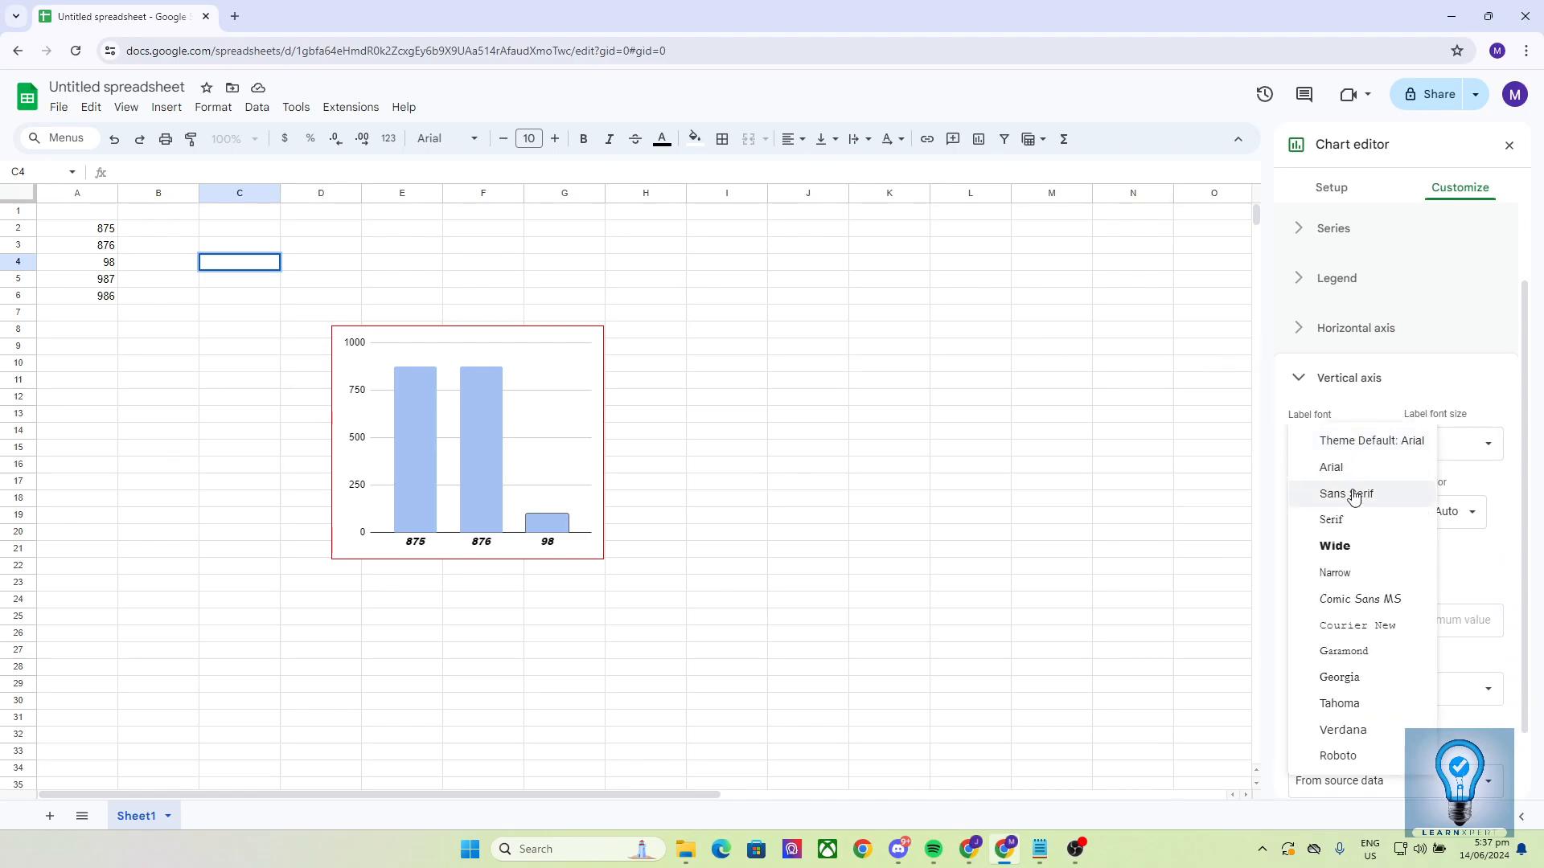
pyautogui.click(1339, 546)
pyautogui.click(1301, 512)
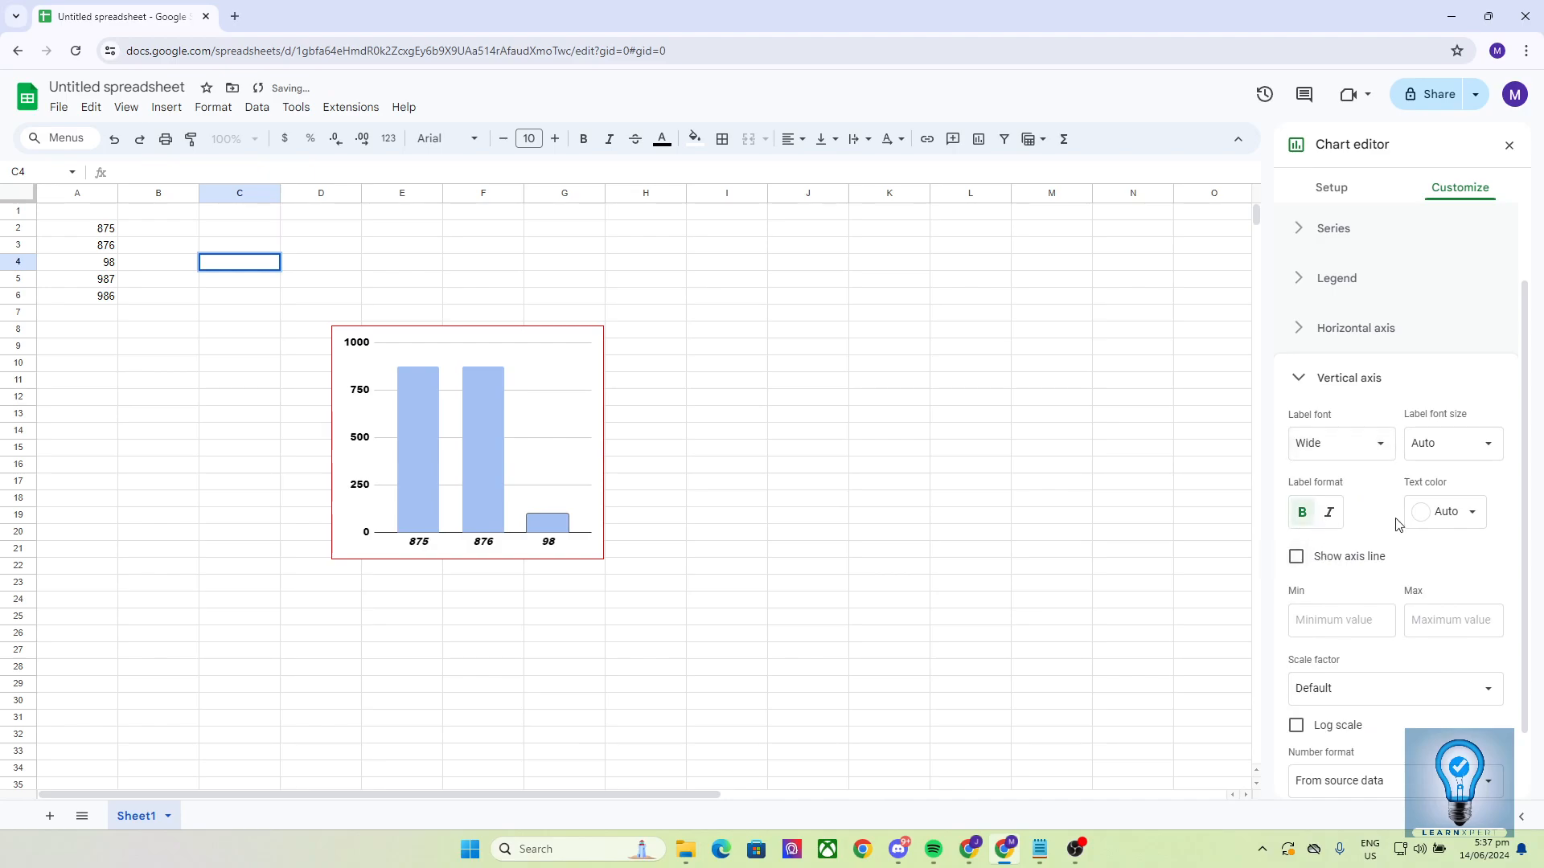
# Set the vertical axis labels' text color to blue and their font size to 12
pyautogui.click(1446, 512)
pyautogui.click(1432, 599)
pyautogui.click(1447, 450)
pyautogui.click(1450, 534)
# Enlarge the chart so that it reaches up to about row 5 and across into column I
pyautogui.scroll(-1, 1427, 554)
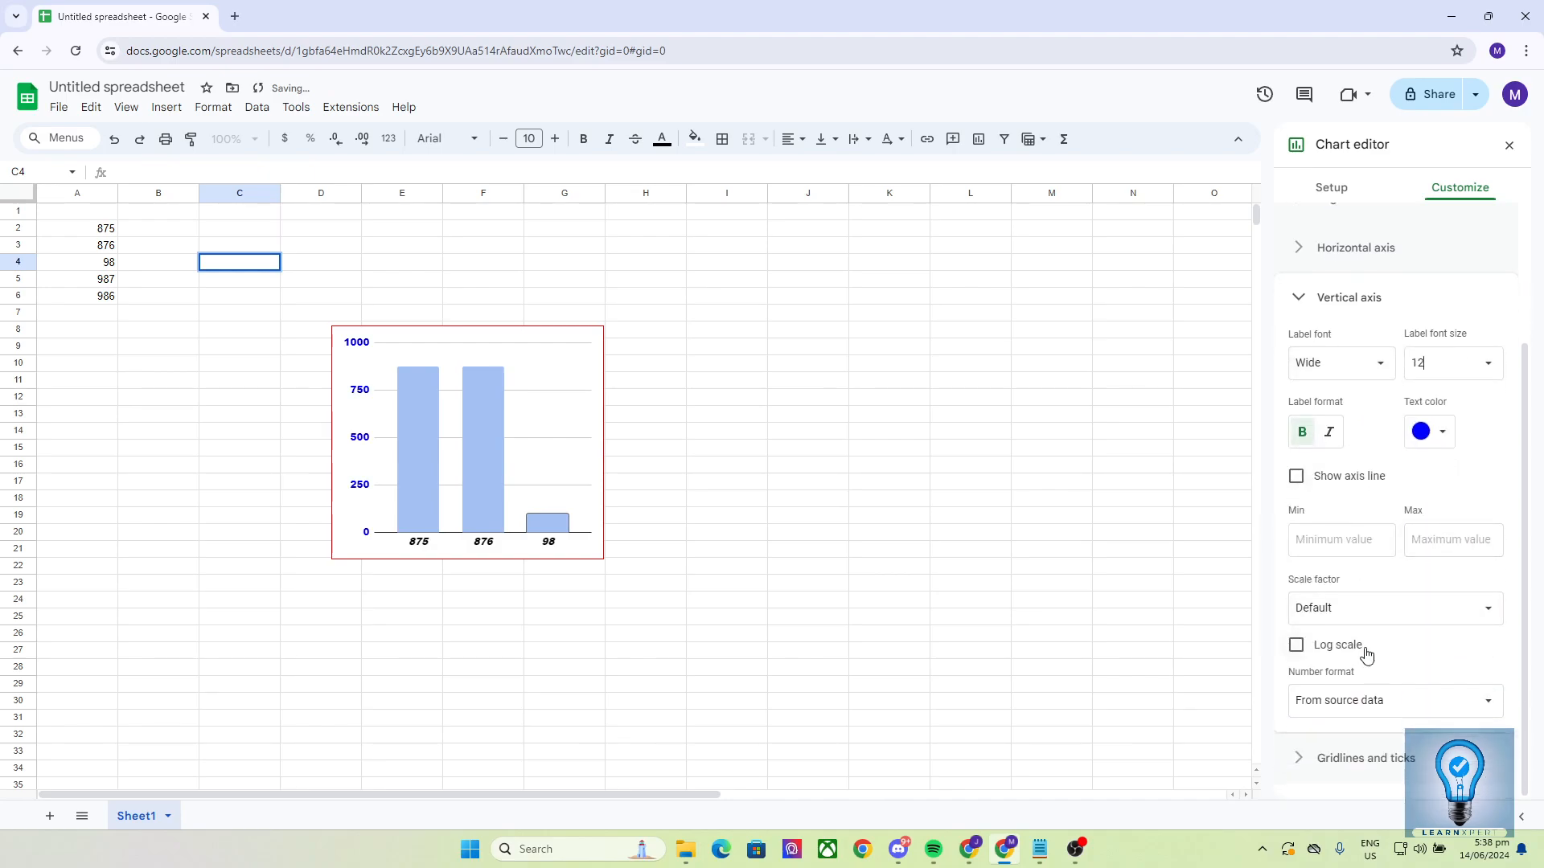
pyautogui.click(1348, 762)
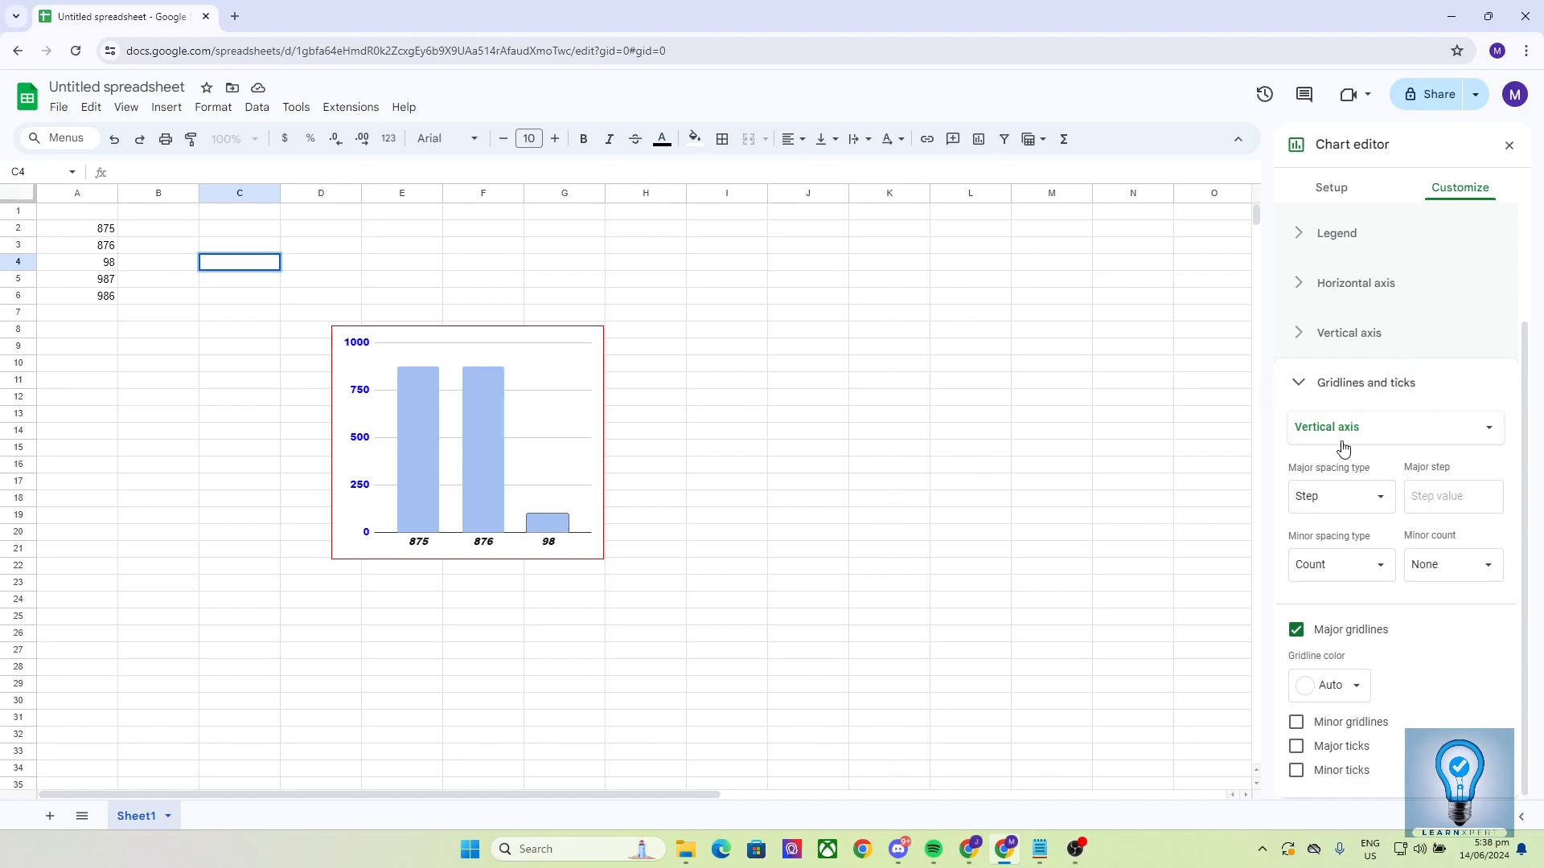
pyautogui.click(1303, 393)
pyautogui.click(541, 422)
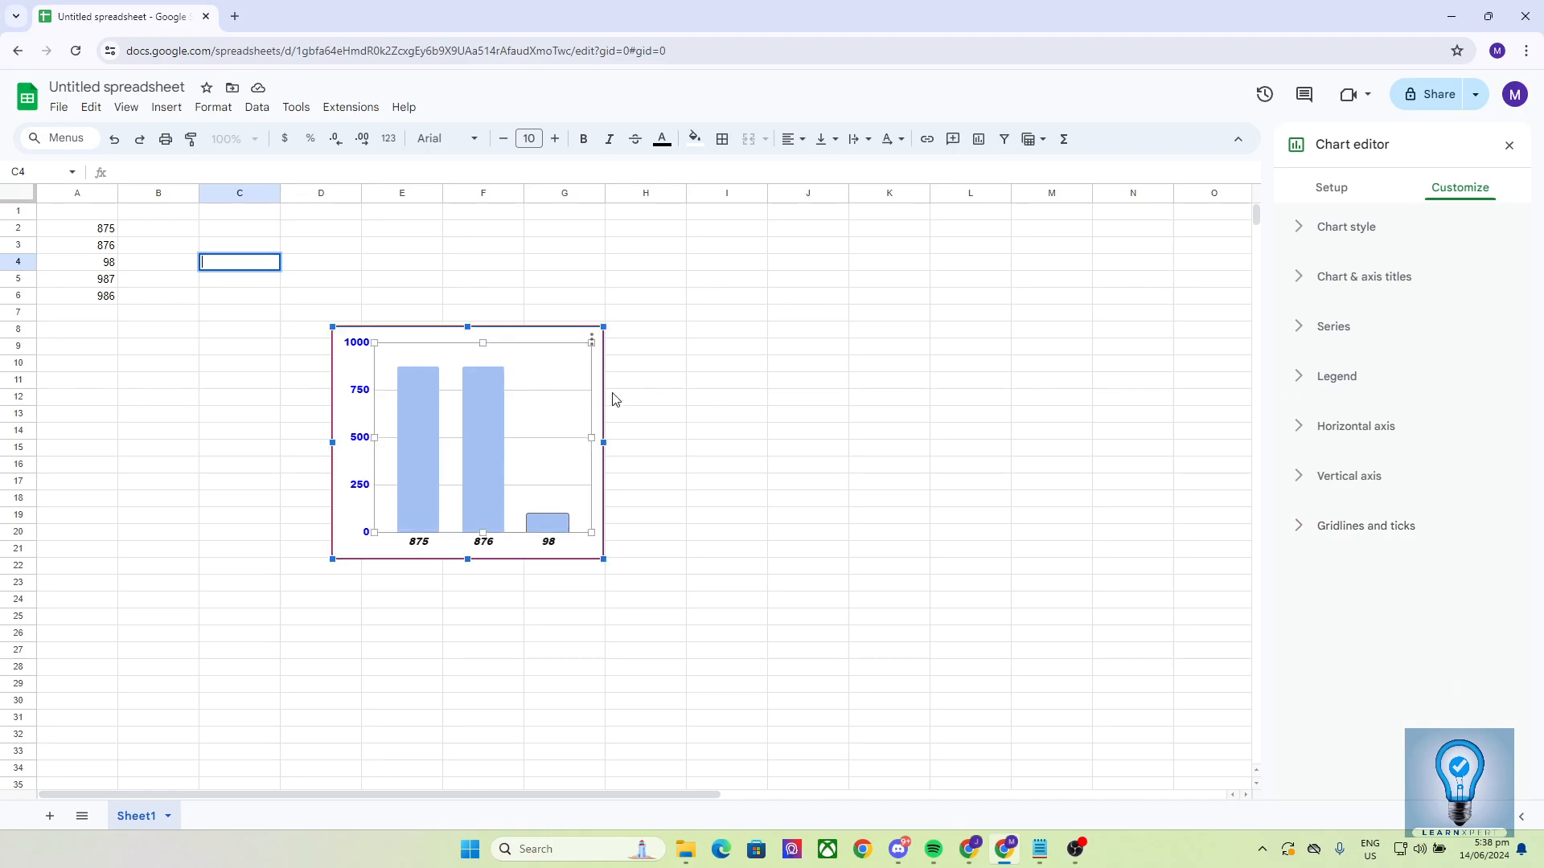
pyautogui.moveTo(604, 324); pyautogui.dragTo(673, 307)
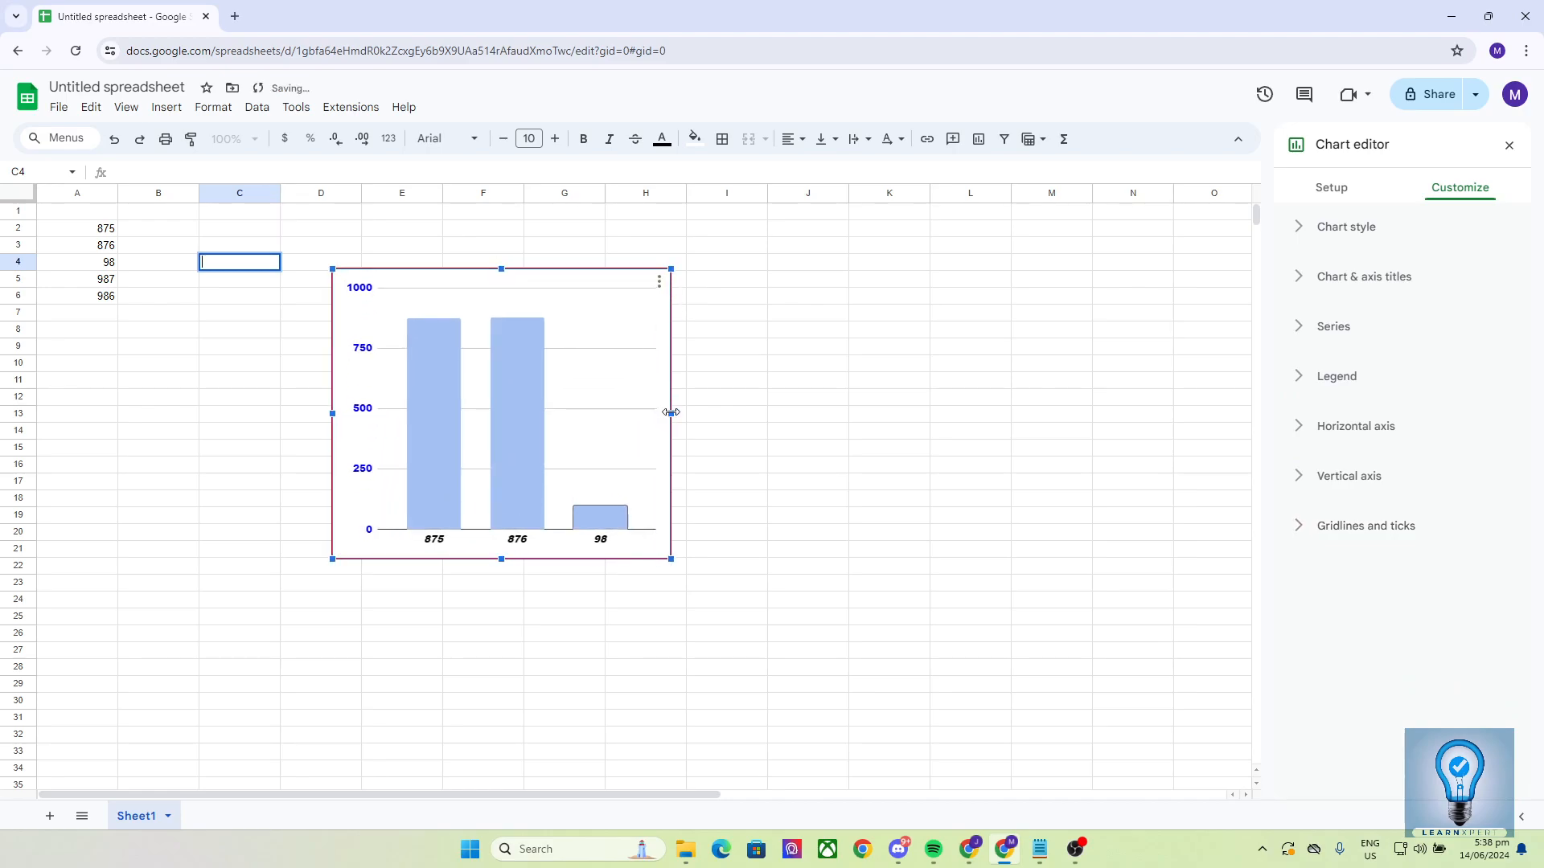
pyautogui.moveTo(671, 413); pyautogui.dragTo(742, 417)
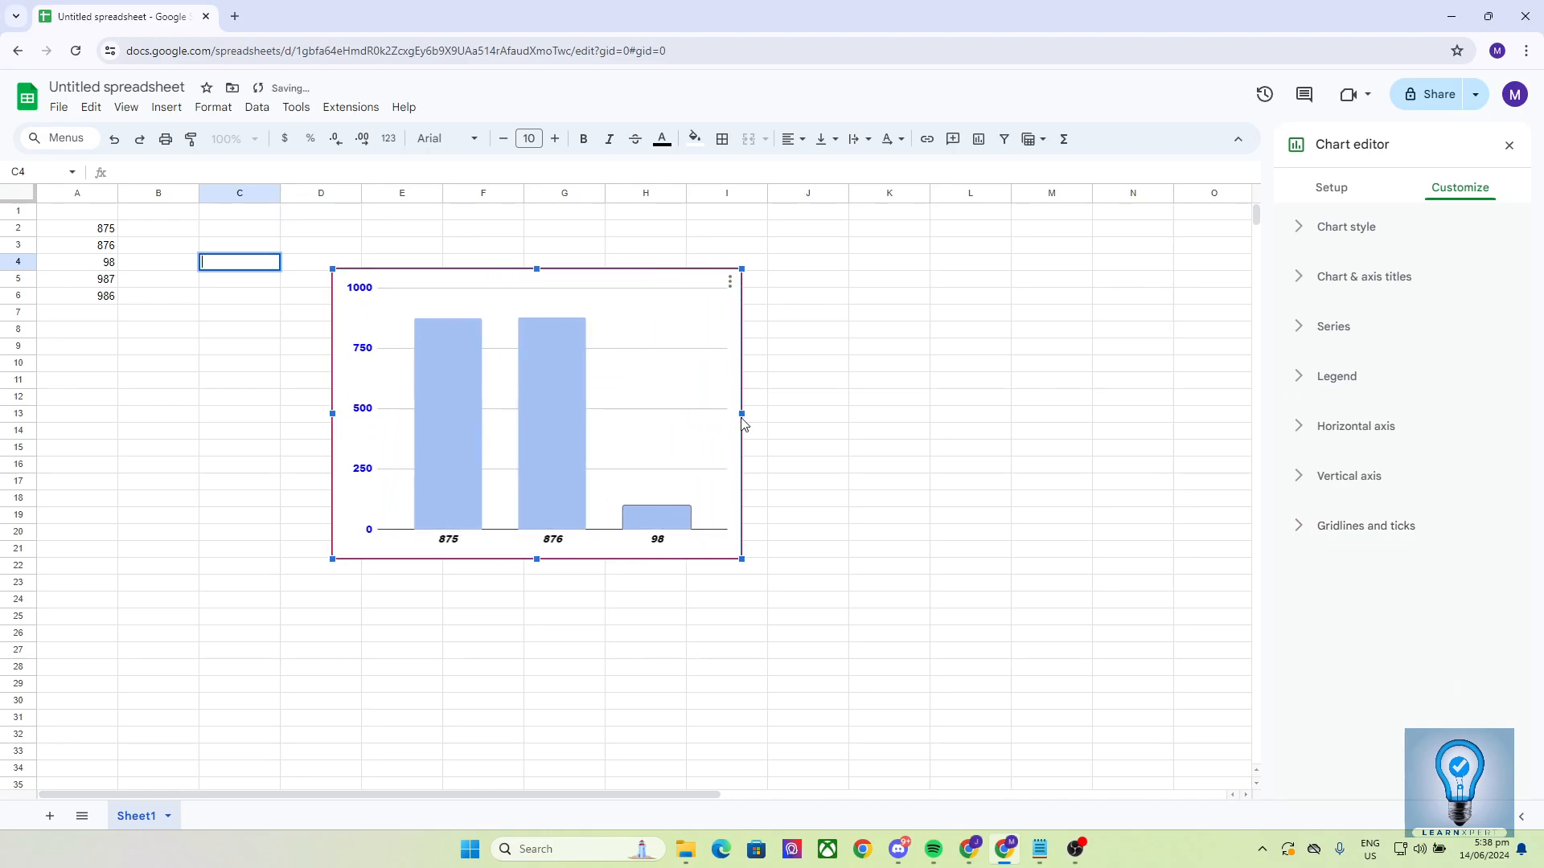
# Review the gridlines and ticks settings of the vertical axis and close the chart editor
pyautogui.click(1395, 524)
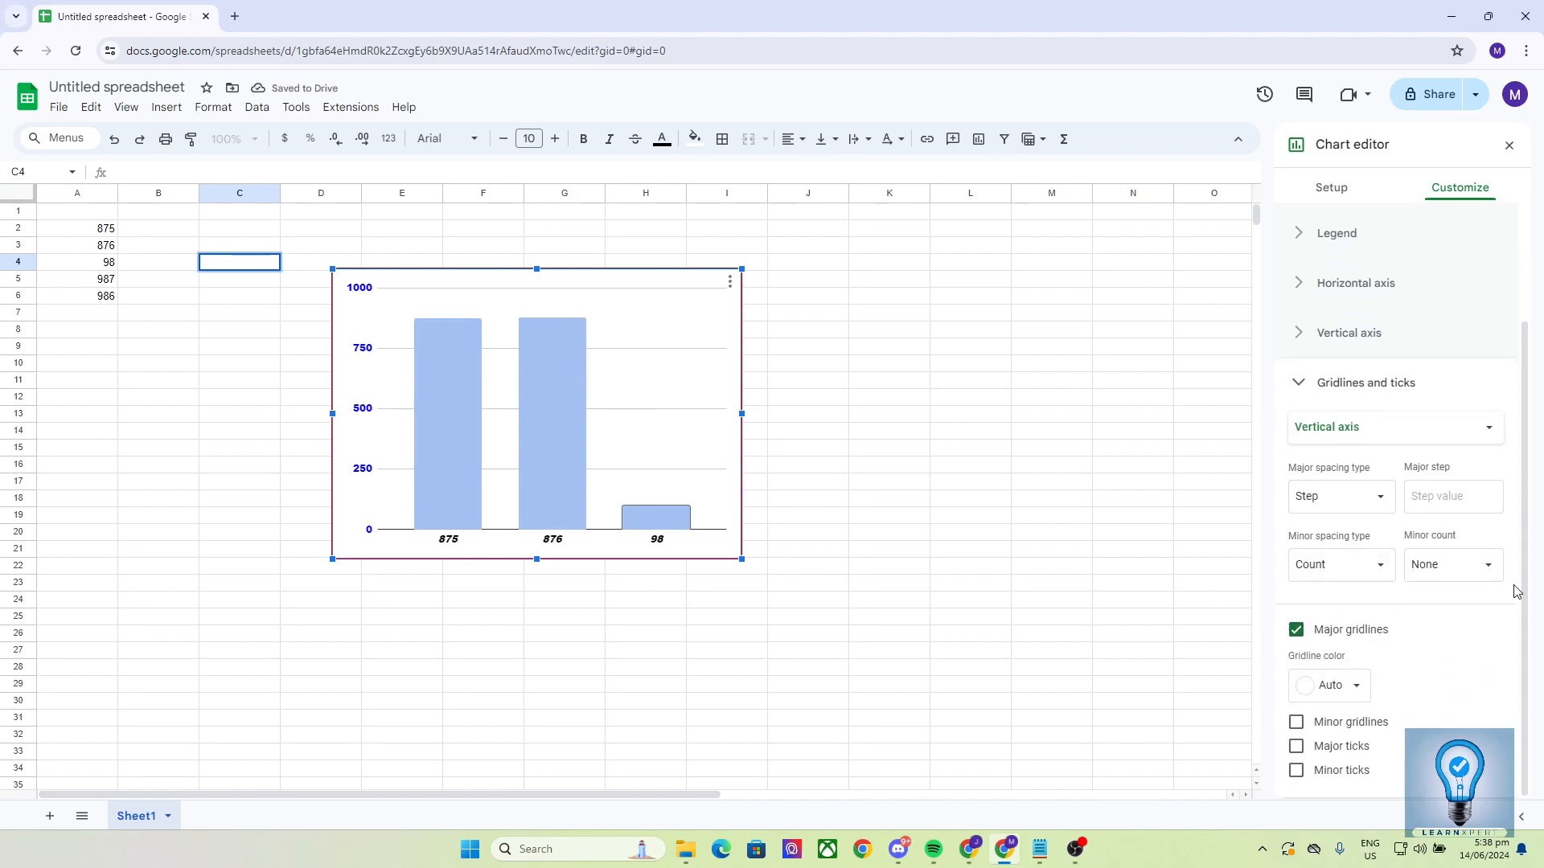
pyautogui.click(1315, 385)
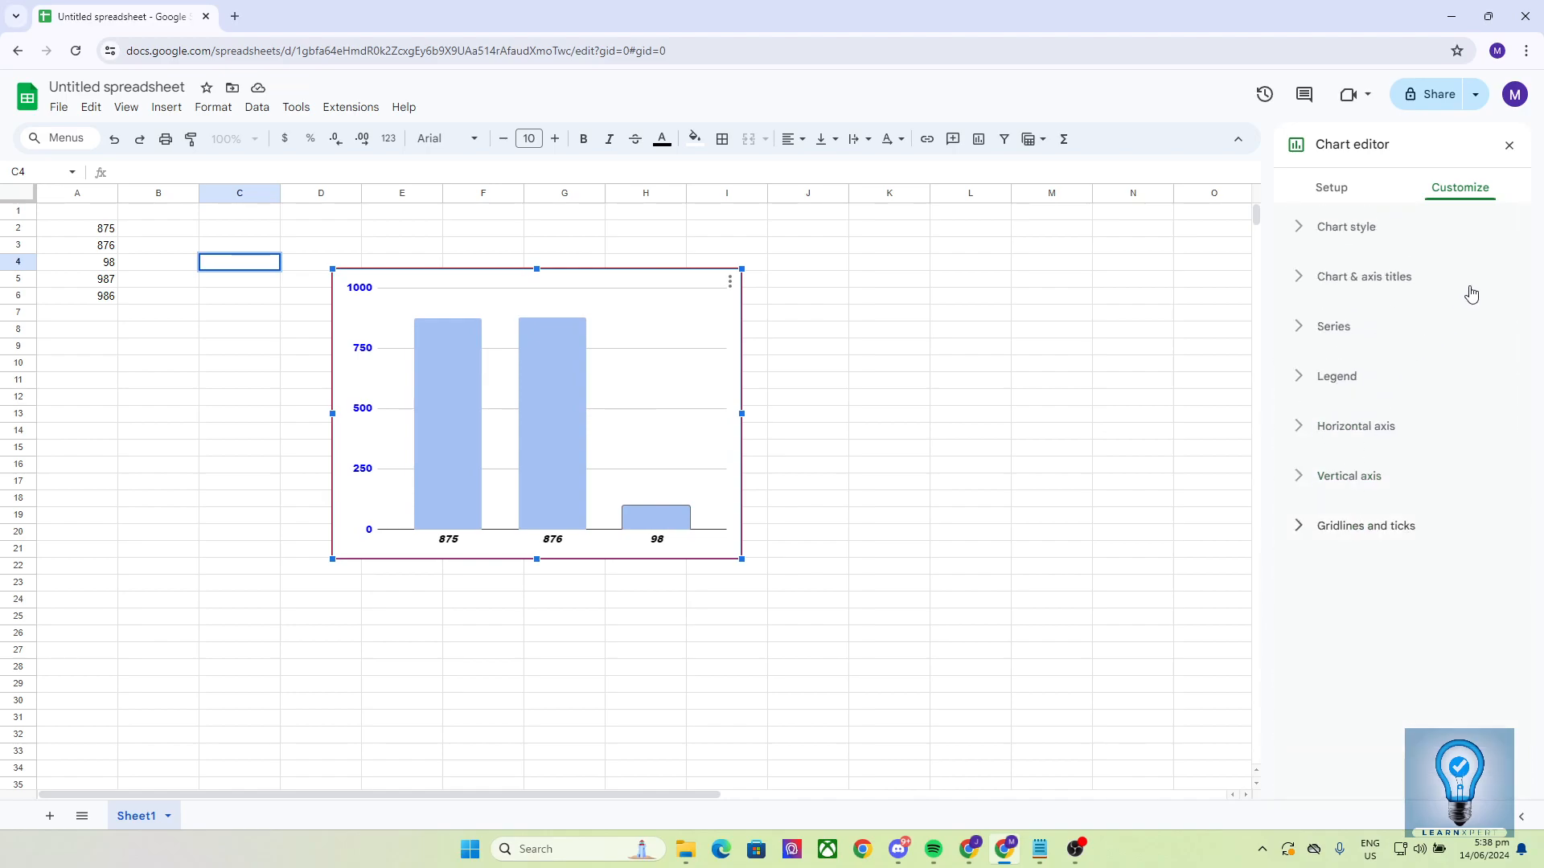
pyautogui.click(1509, 146)
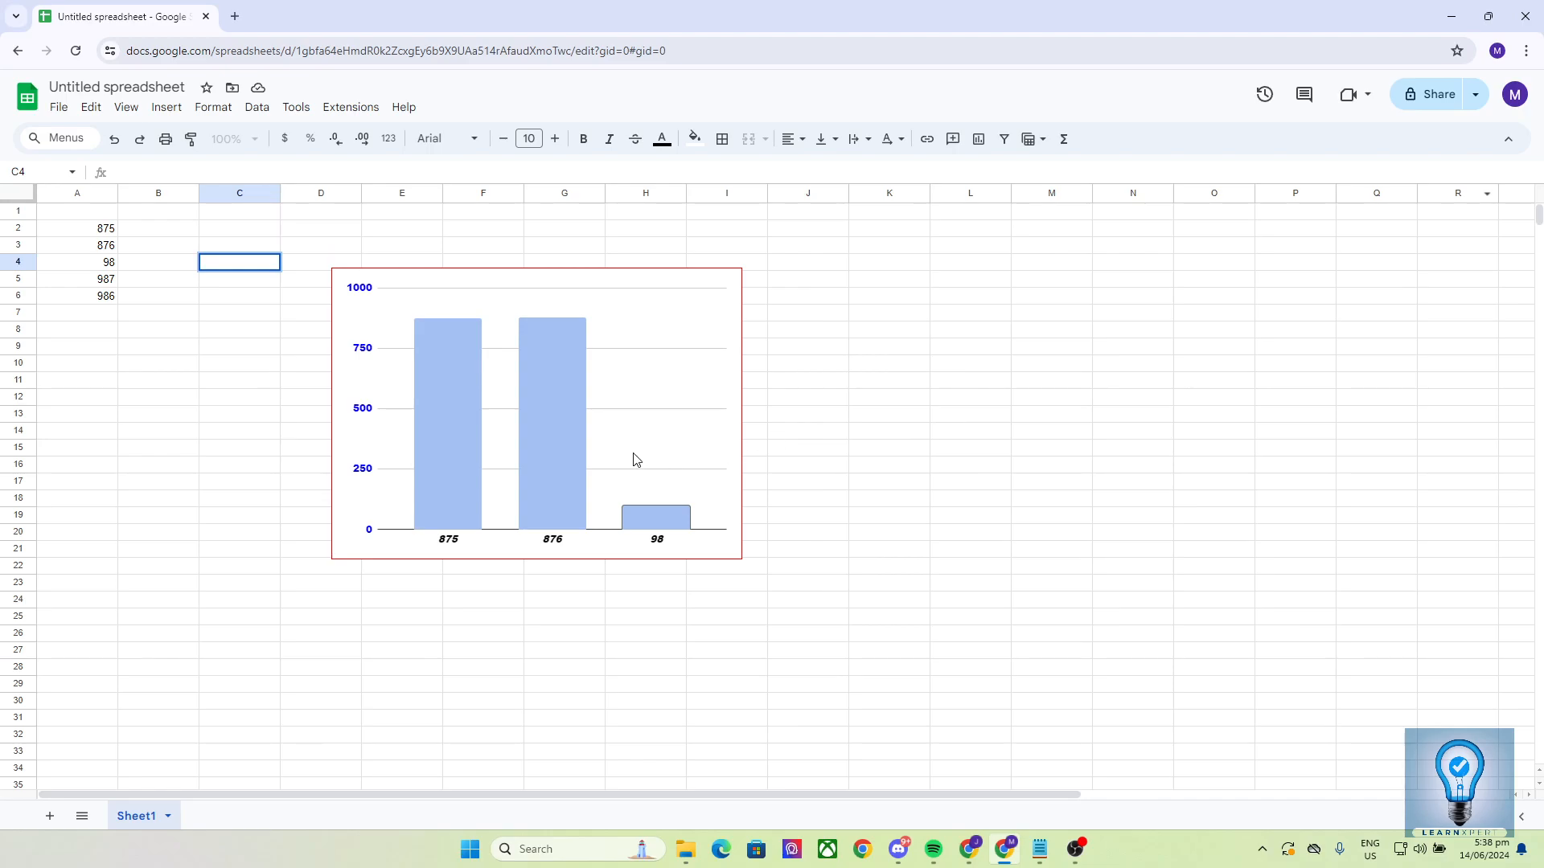